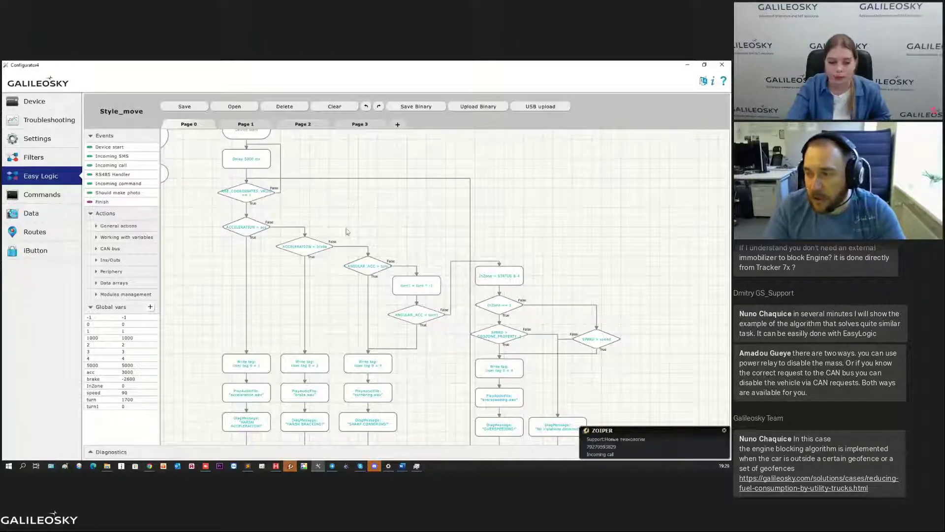
Examine the coordinate validity, acceleration, braking and angular acceleration conditions in the Style_move algorithm.
{"action": "left_click", "coordinate": [248, 192]}
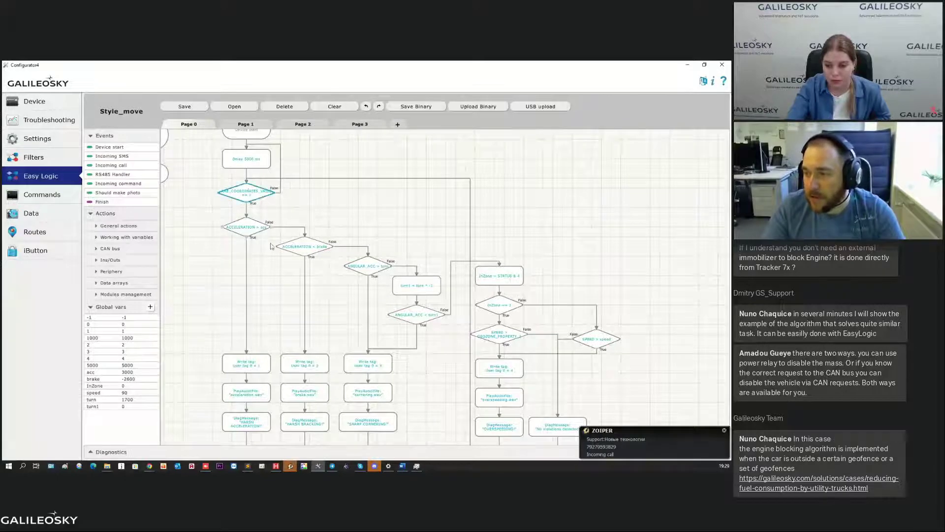
{"action": "left_click", "coordinate": [216, 210]}
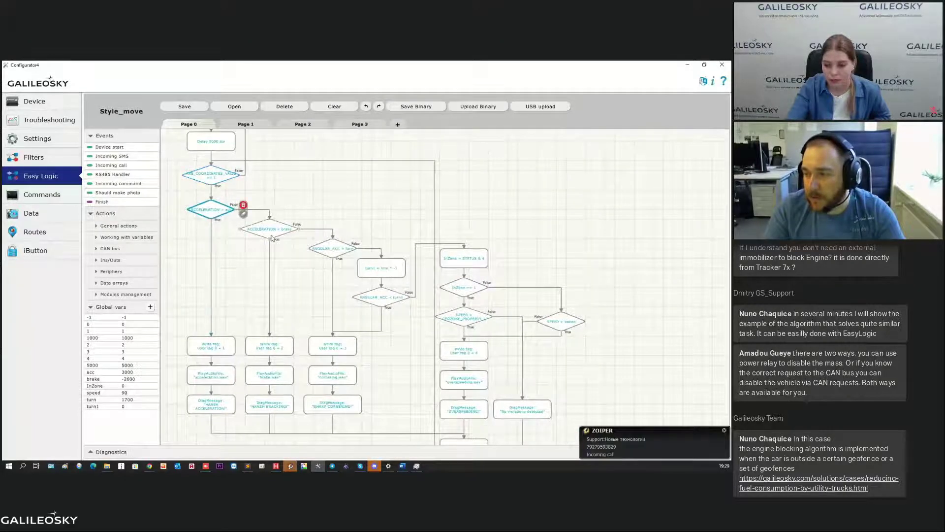
{"action": "left_click", "coordinate": [281, 232]}
{"action": "left_click", "coordinate": [339, 248]}
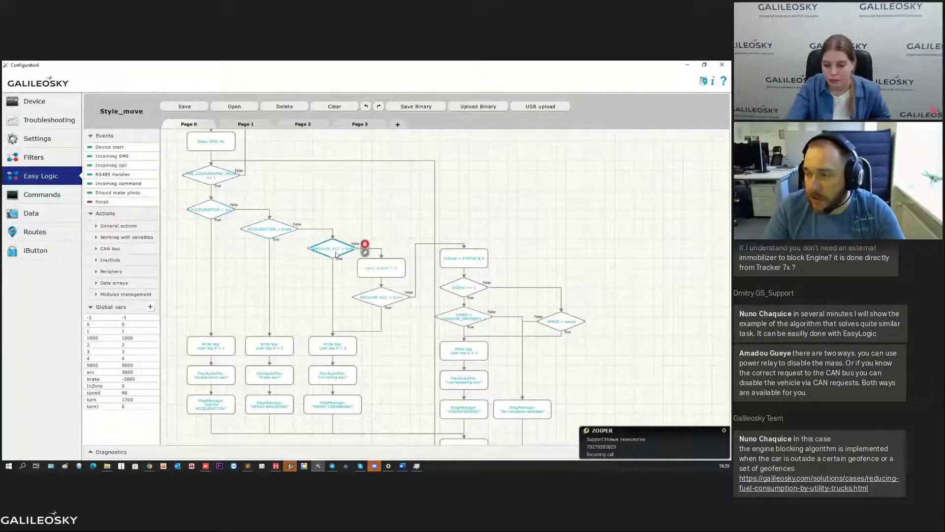
{"action": "left_click", "coordinate": [353, 213]}
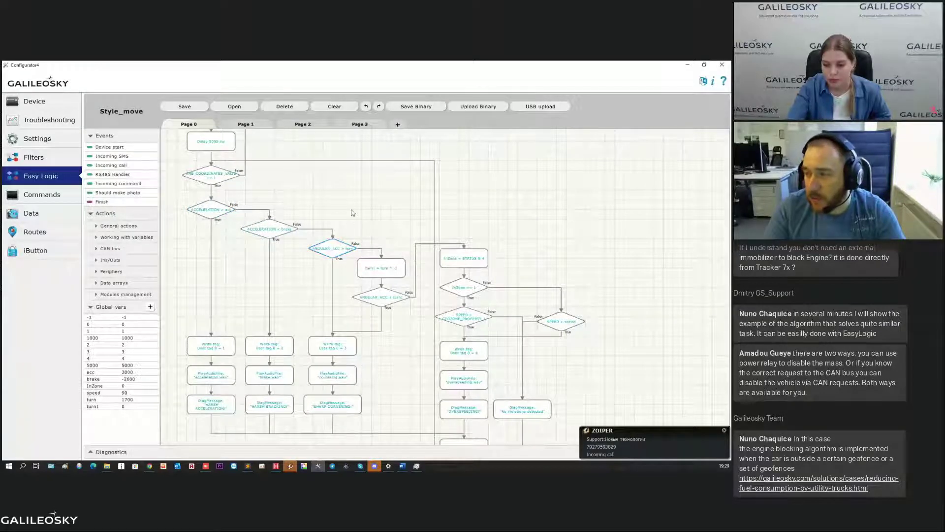
{"action": "left_click", "coordinate": [211, 212]}
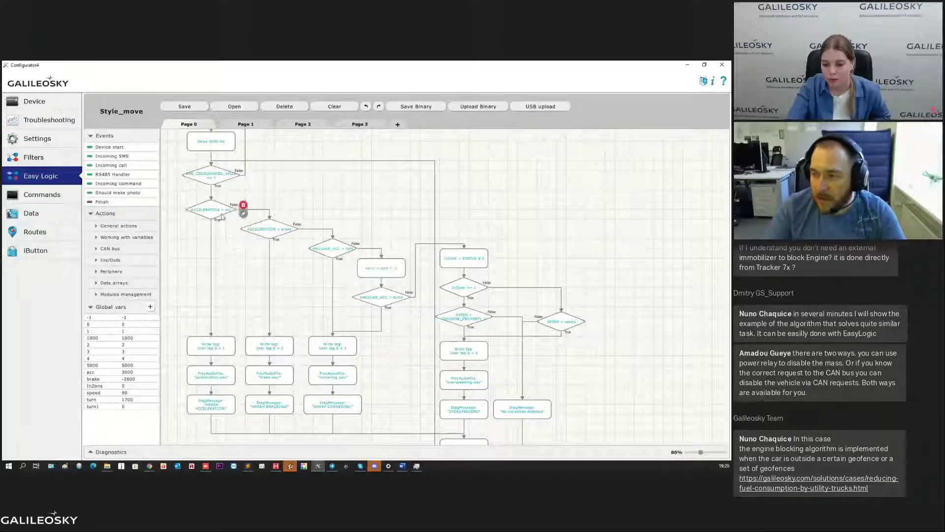
{"action": "mouse_move", "coordinate": [318, 225]}
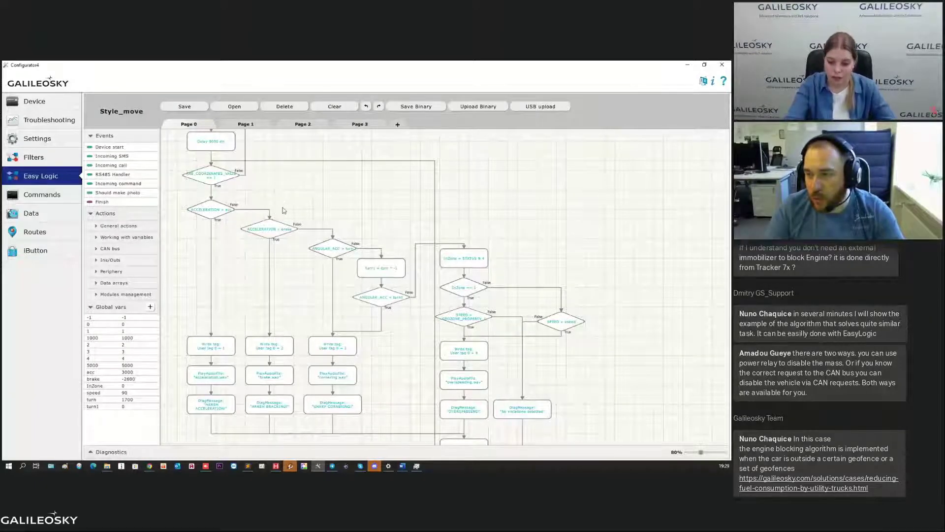
In the track settings, set the driver behavior data source to Accelerometer.
{"action": "left_click", "coordinate": [50, 144]}
{"action": "left_click", "coordinate": [184, 100]}
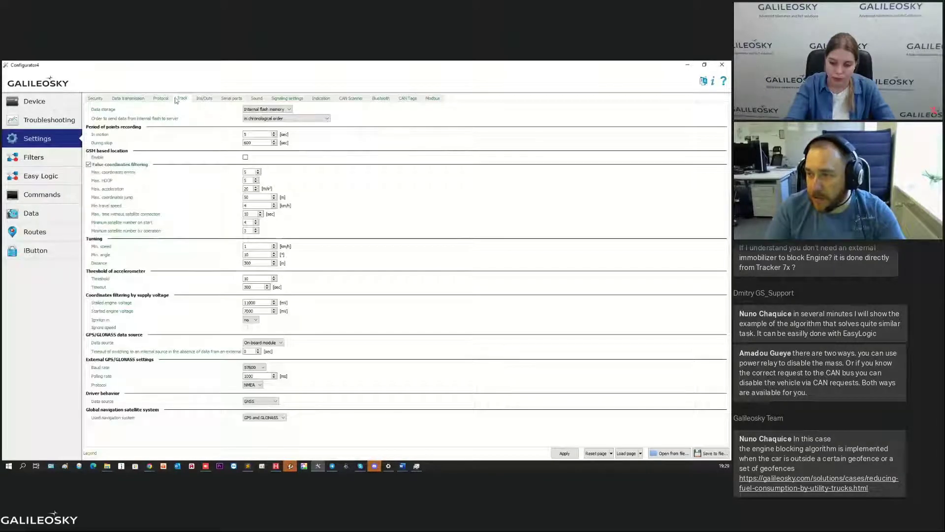
{"action": "left_click", "coordinate": [262, 401]}
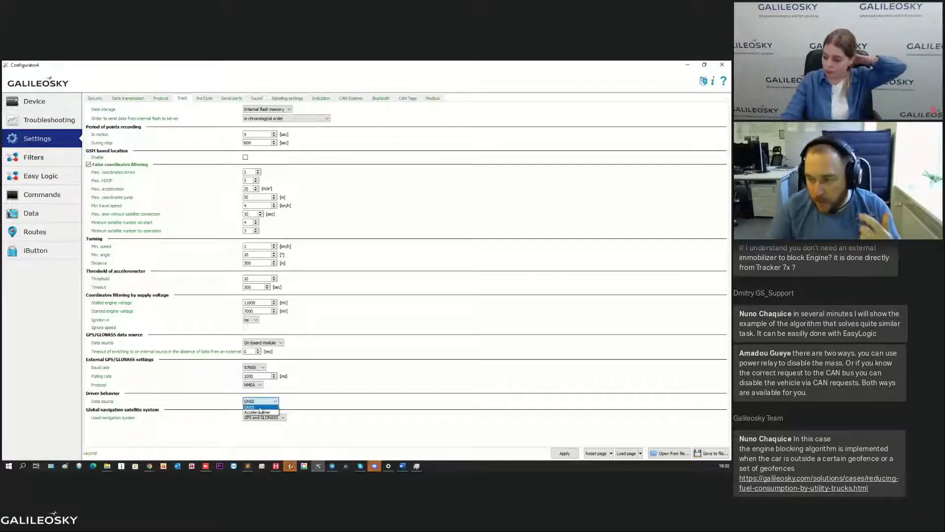
{"action": "left_click", "coordinate": [261, 409]}
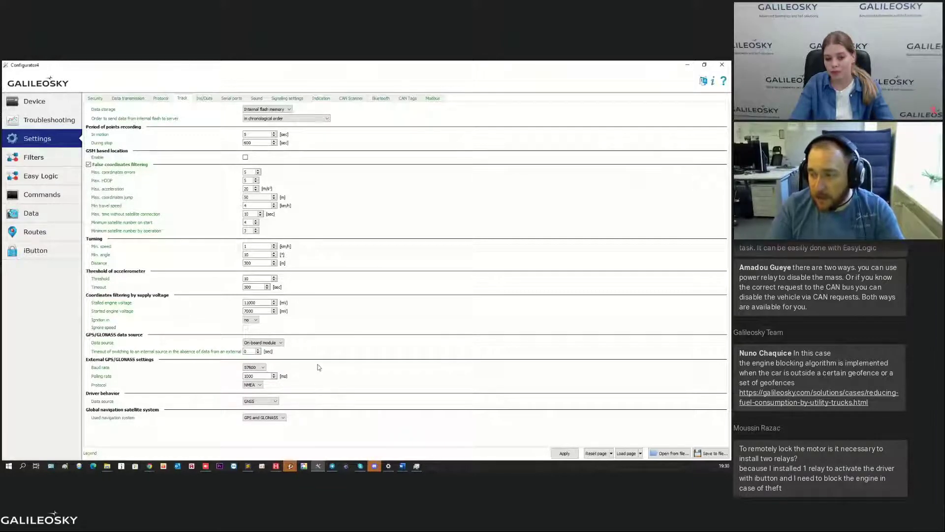
{"action": "left_click", "coordinate": [259, 401]}
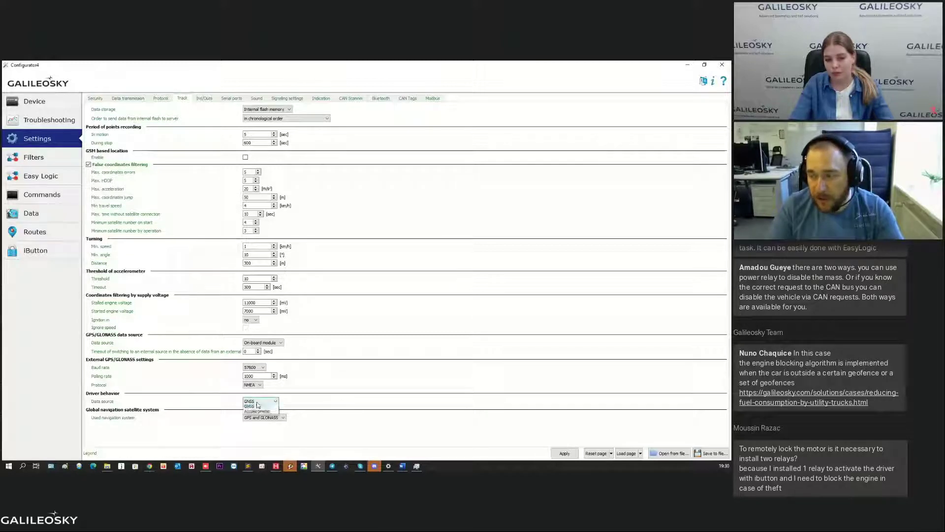
{"action": "left_click", "coordinate": [259, 411]}
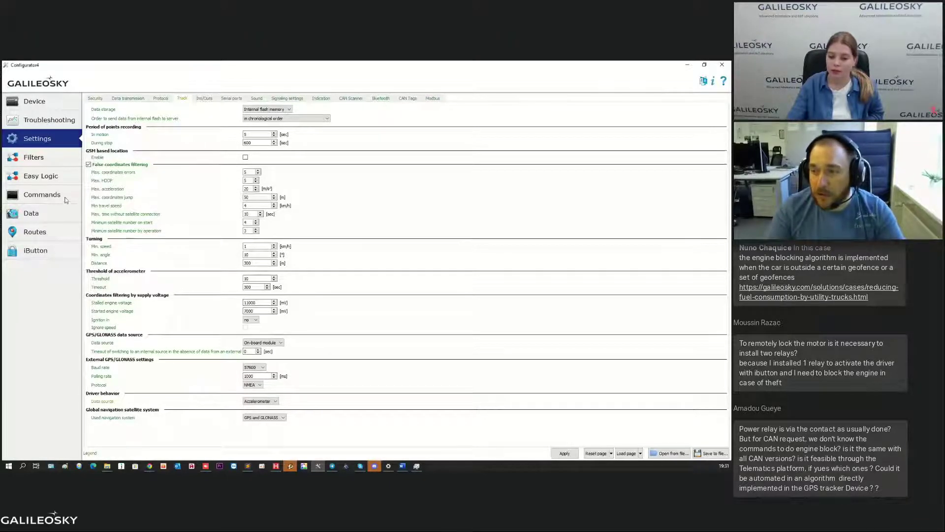
Clear the command responses and enter the command SHOCK 0 without running it.
{"action": "left_click", "coordinate": [42, 194]}
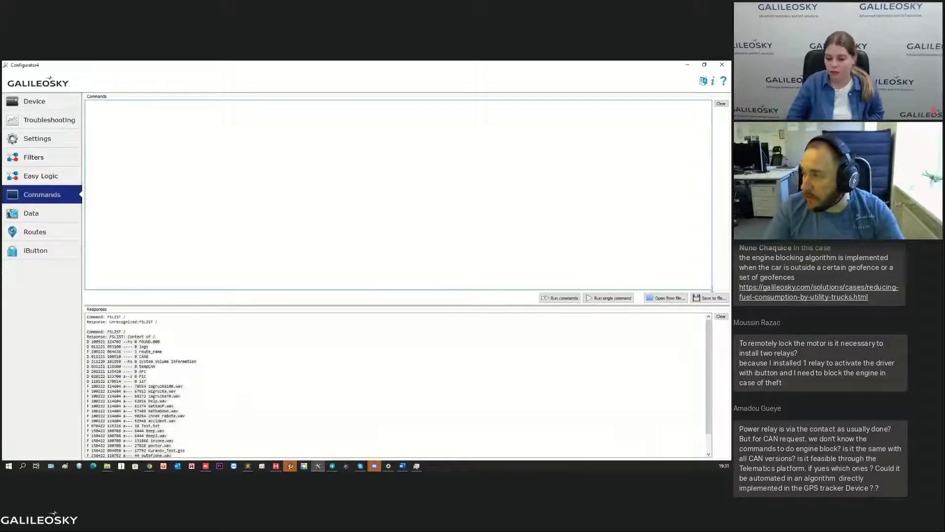
{"action": "left_click", "coordinate": [721, 316]}
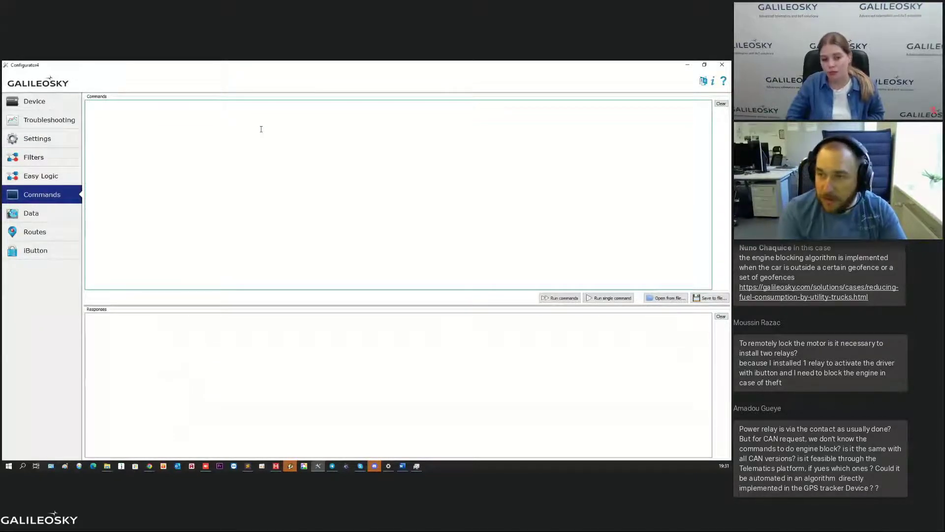
{"action": "type", "text": "SHI"}
{"action": "type", "text": "CK 0"}
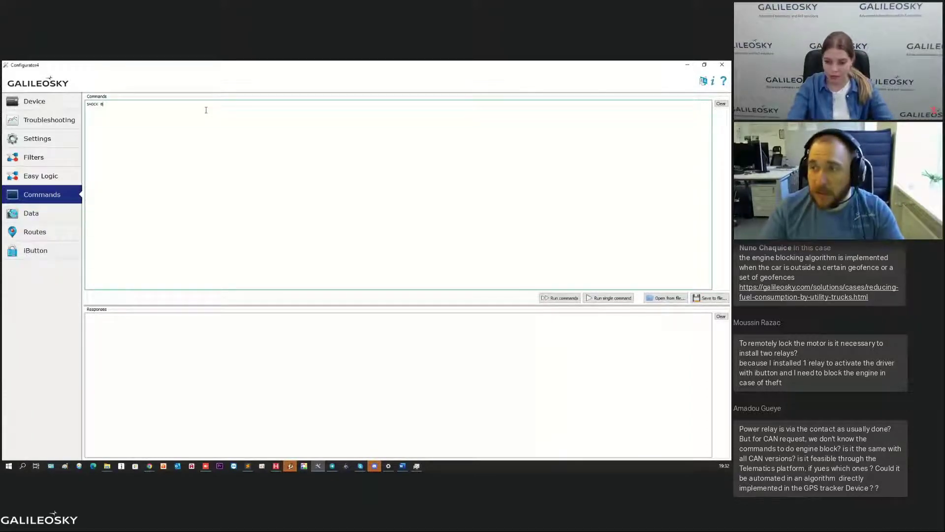
Expand the Additional tags group in the protocol settings to examine the Driving style tag options.
{"action": "left_click", "coordinate": [59, 138]}
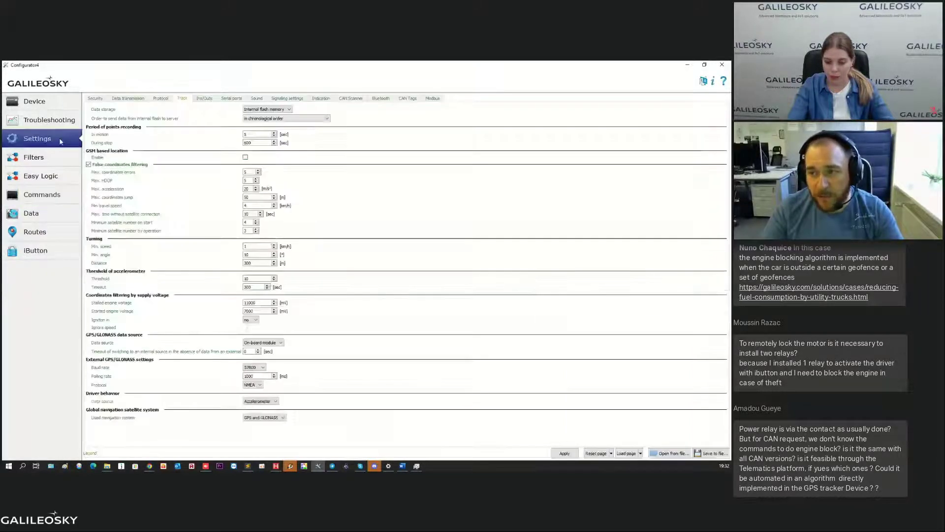
{"action": "left_click", "coordinate": [160, 98]}
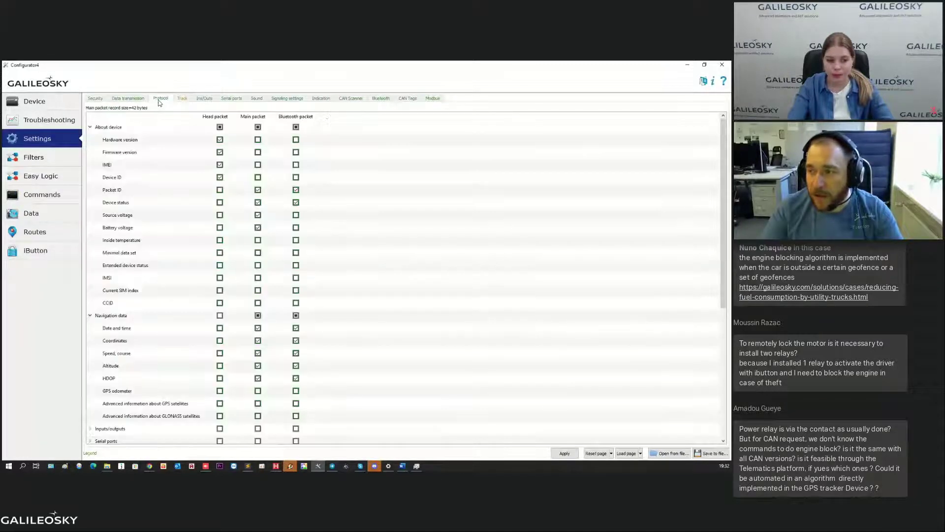
{"action": "scroll", "coordinate": [169, 238], "scroll_direction": "down", "scroll_amount": 5}
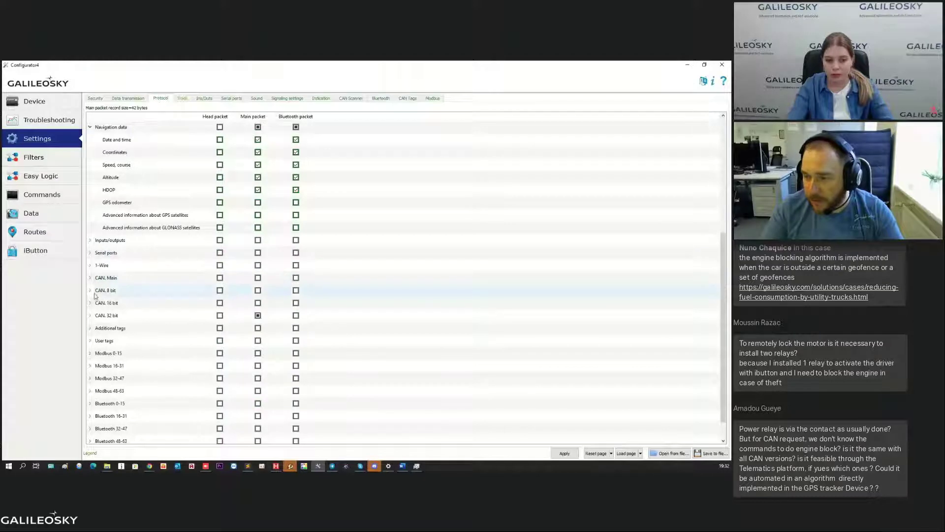
{"action": "scroll", "coordinate": [93, 303], "scroll_direction": "down", "scroll_amount": 1}
{"action": "left_click", "coordinate": [90, 304]}
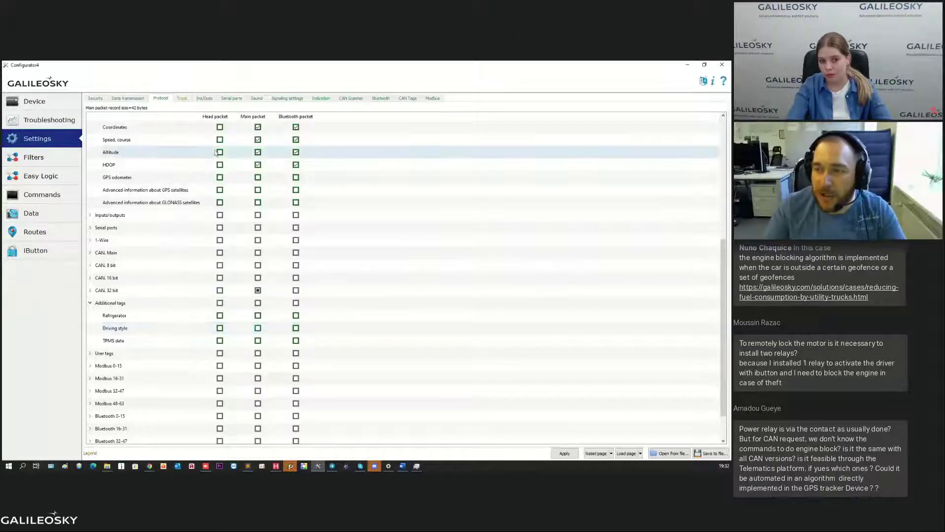
Return to the Style_move algorithm and compare its acceleration, braking and turning threshold conditions.
{"action": "left_click", "coordinate": [69, 182]}
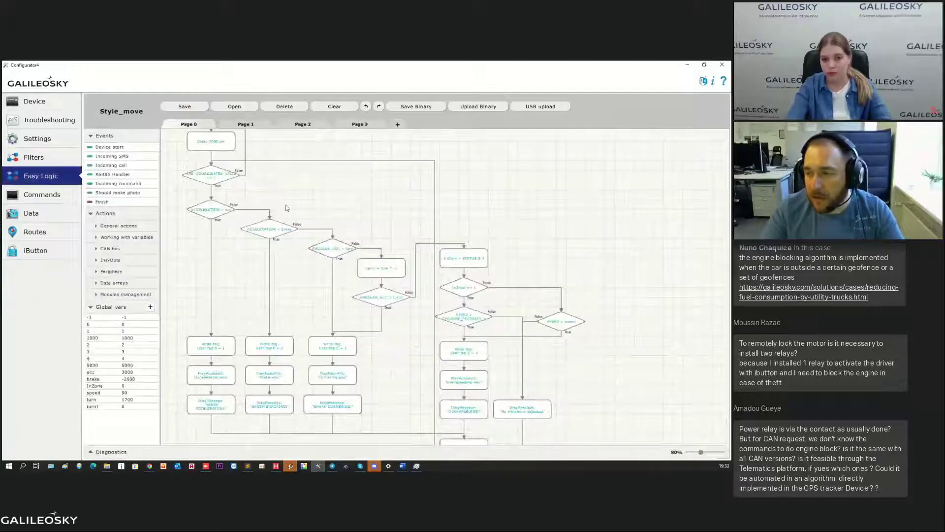
{"action": "left_click_drag", "start_coordinate": [344, 204], "coordinate": [357, 237]}
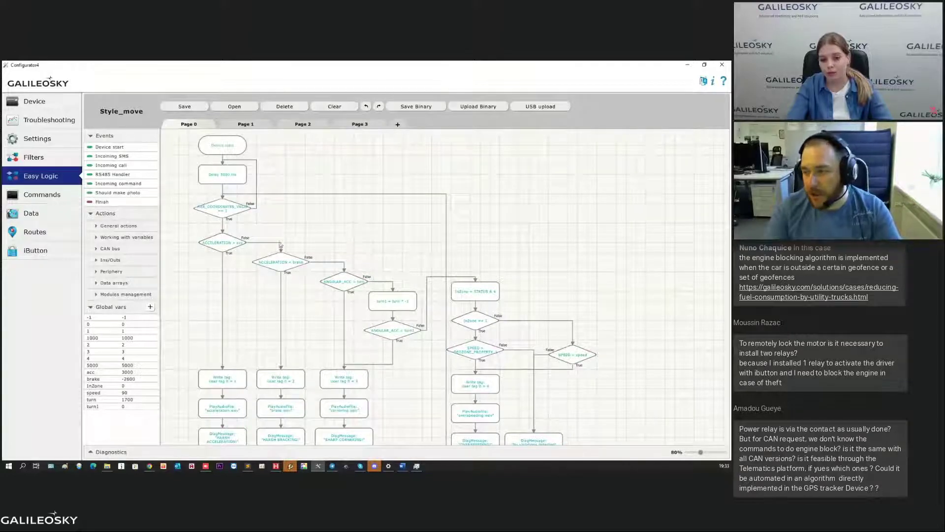
{"action": "left_click", "coordinate": [220, 245]}
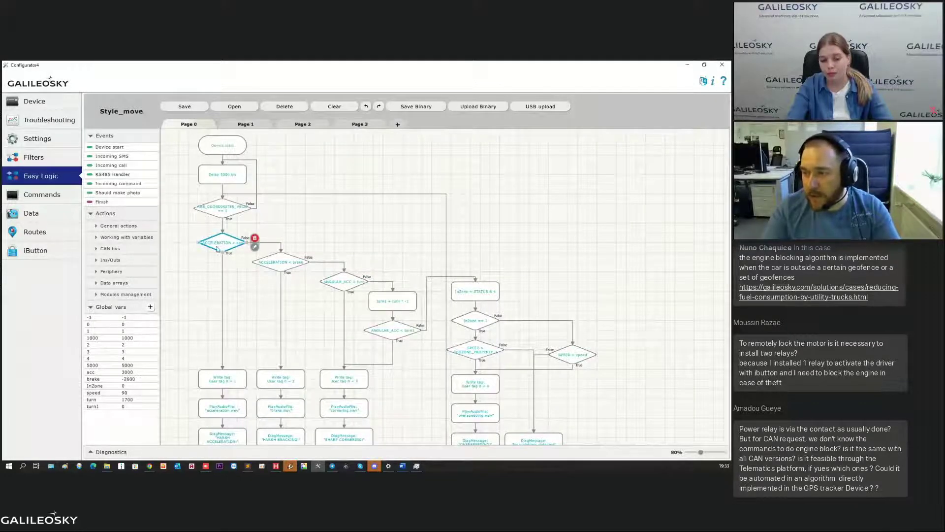
{"action": "left_click", "coordinate": [281, 262]}
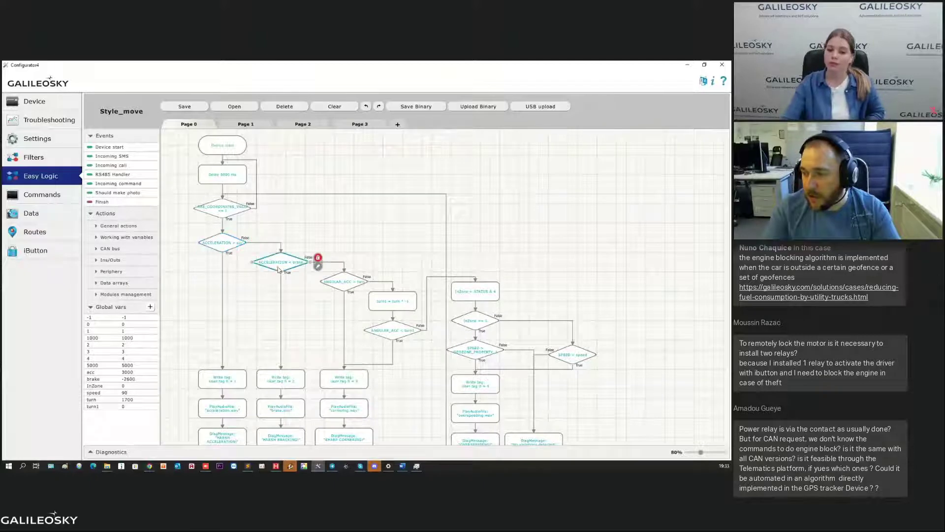
{"action": "left_click", "coordinate": [350, 285]}
{"action": "scroll", "coordinate": [352, 275], "scroll_direction": "down", "scroll_amount": 1}
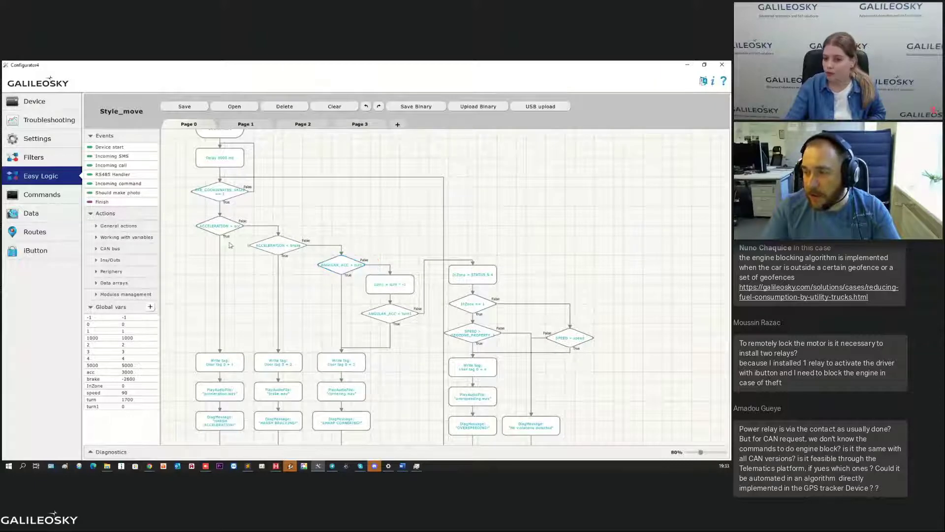
{"action": "left_click", "coordinate": [222, 228]}
{"action": "left_click", "coordinate": [281, 251]}
{"action": "left_click", "coordinate": [232, 228]}
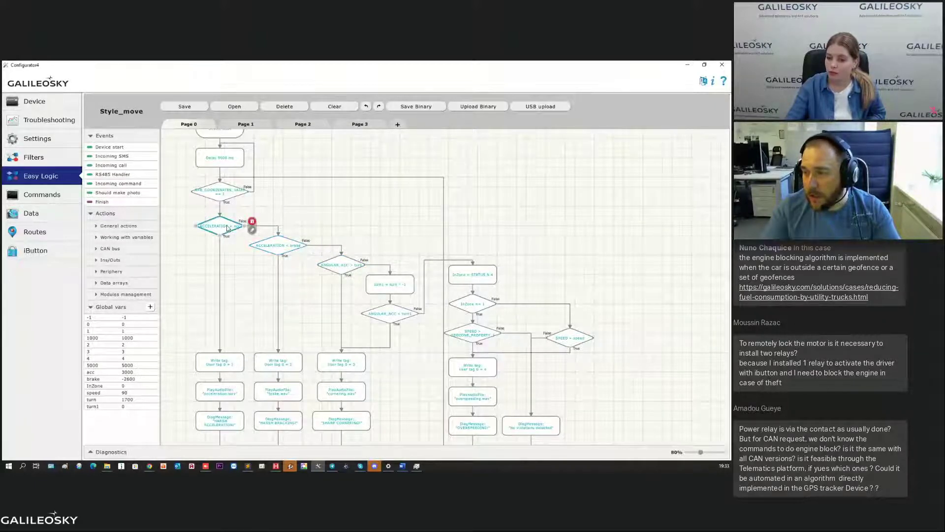
{"action": "left_click", "coordinate": [272, 249]}
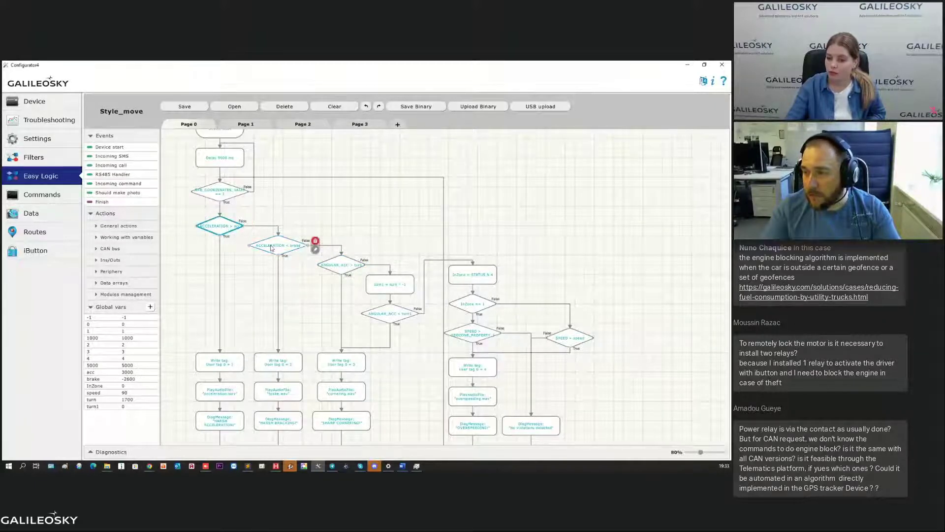
{"action": "left_click", "coordinate": [231, 229]}
{"action": "left_click", "coordinate": [313, 209]}
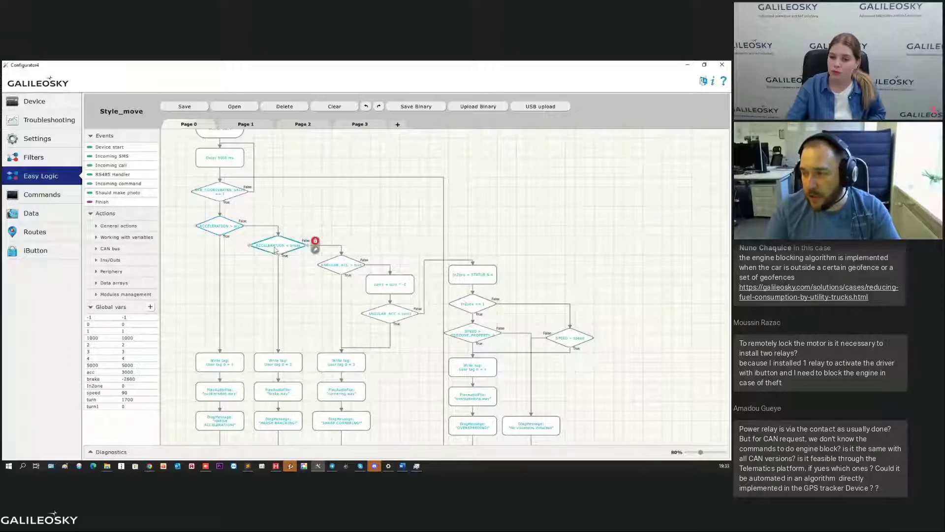
Examine the two angular acceleration conditions that compare against the turn and turn1 variables.
{"action": "left_click_drag", "start_coordinate": [311, 302], "coordinate": [302, 274]}
{"action": "left_click", "coordinate": [330, 248]}
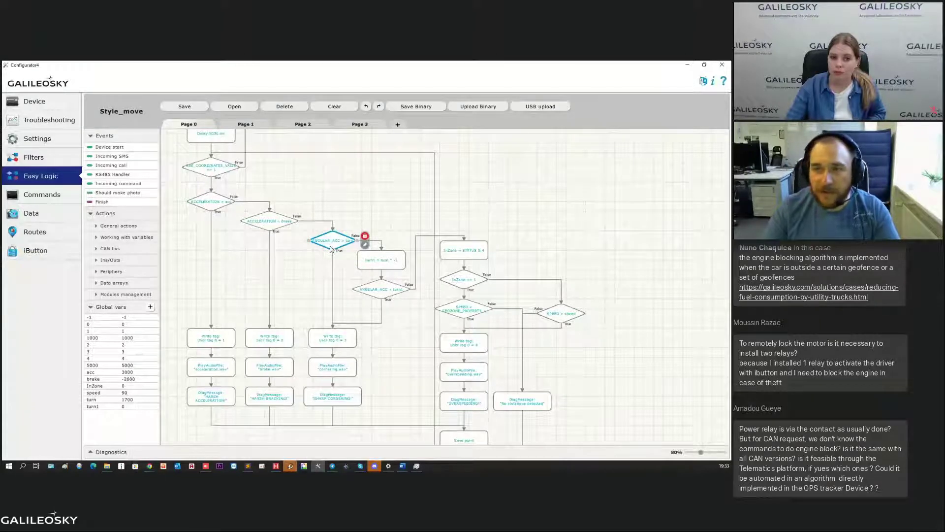
{"action": "left_click", "coordinate": [388, 289]}
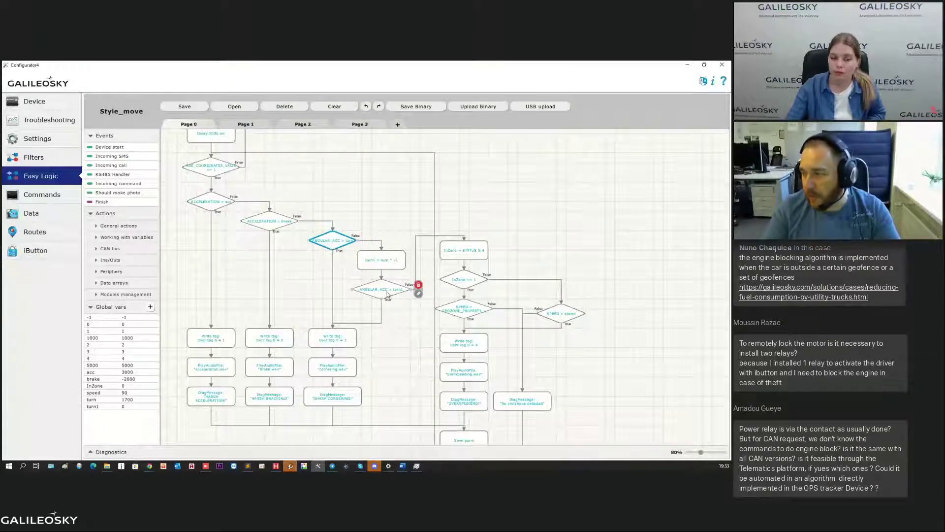
{"action": "left_click", "coordinate": [319, 240]}
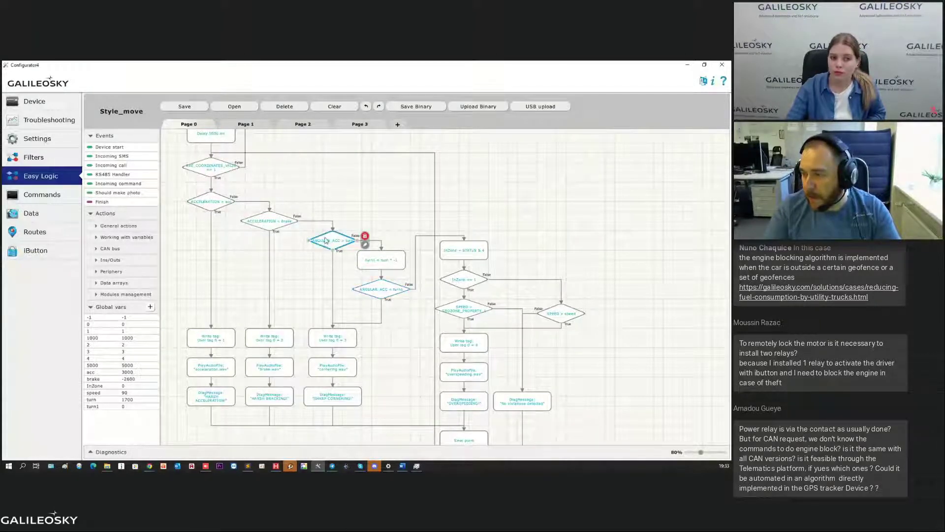
{"action": "left_click", "coordinate": [373, 292]}
{"action": "scroll", "coordinate": [396, 320], "scroll_direction": "down", "scroll_amount": 1}
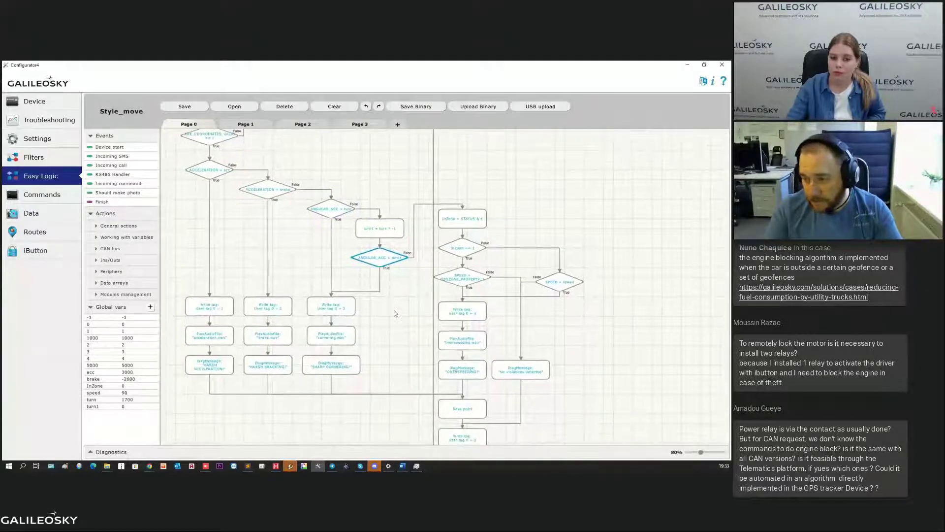
Examine the acceleration condition and the tag, audio and diagnostic message actions on its True branch.
{"action": "scroll", "coordinate": [241, 303], "scroll_direction": "up", "scroll_amount": 1}
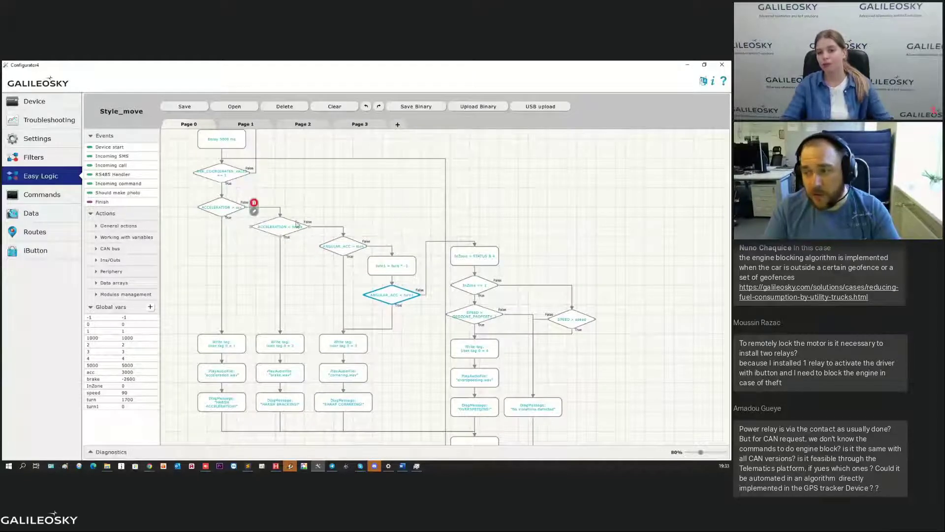
{"action": "left_click", "coordinate": [248, 250]}
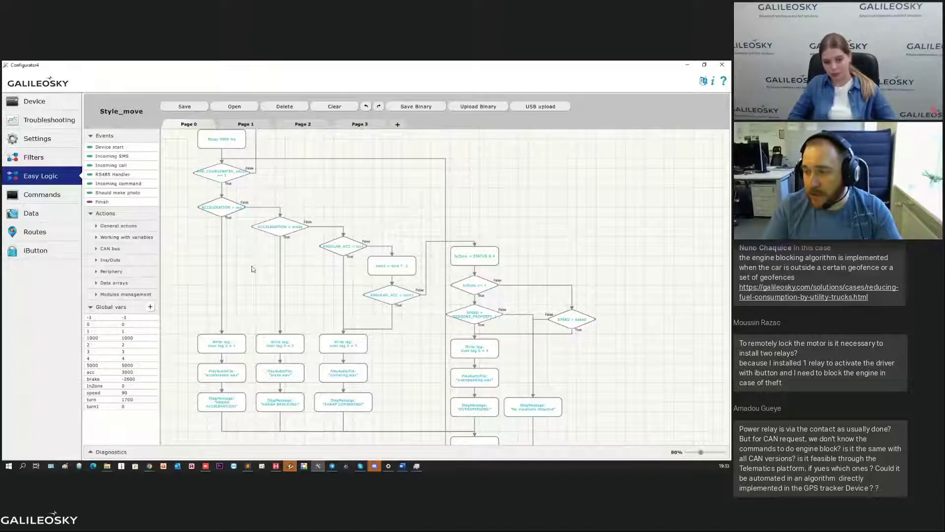
{"action": "scroll", "coordinate": [249, 287], "scroll_direction": "down", "scroll_amount": 1}
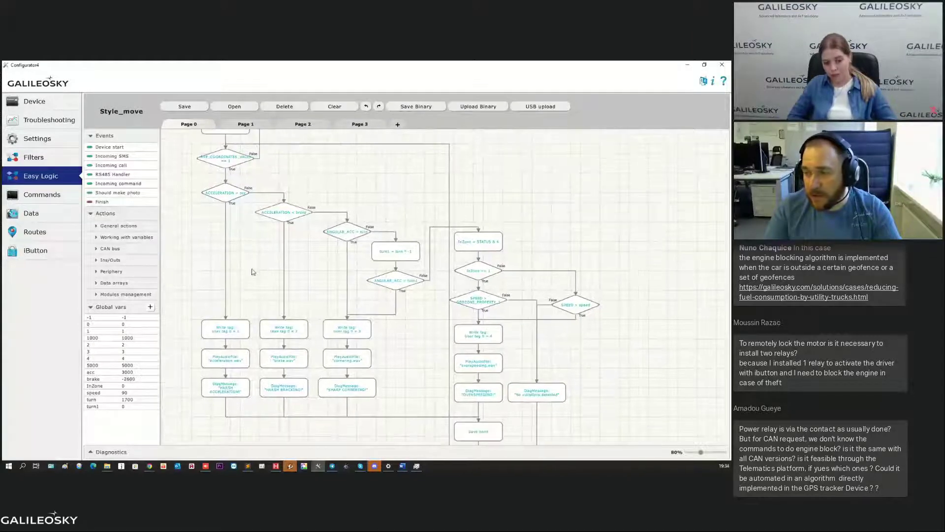
{"action": "left_click", "coordinate": [226, 198]}
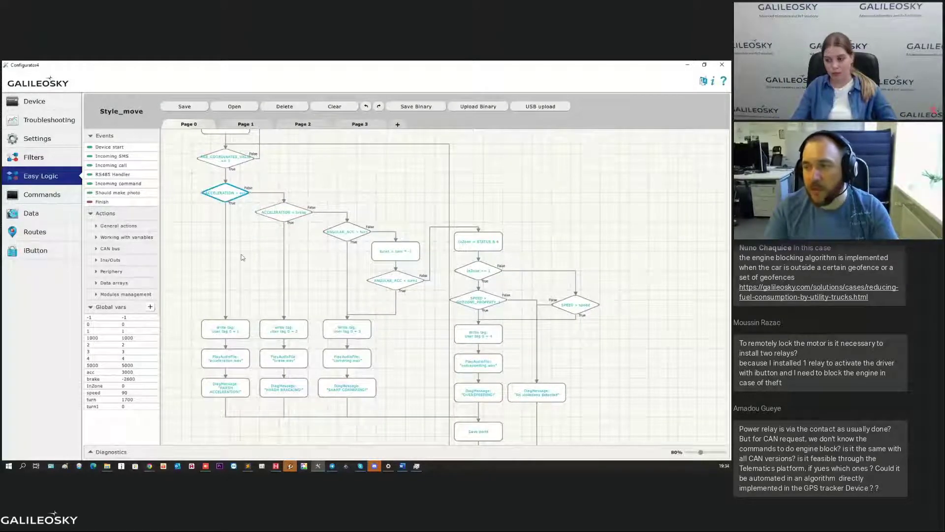
{"action": "scroll", "coordinate": [251, 281], "scroll_direction": "down", "scroll_amount": 2}
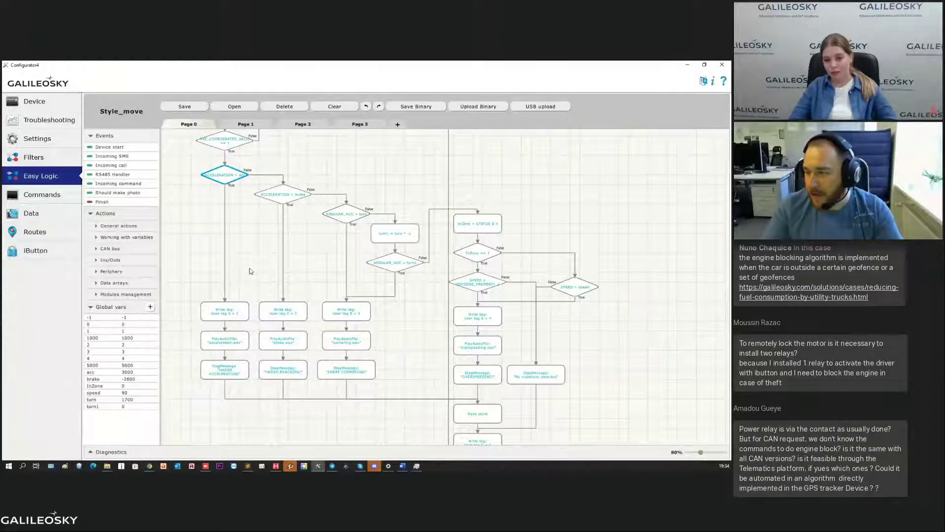
Compare the Write tag actions on the acceleration, braking and cornering branches of the Style_move algorithm.
{"action": "left_click", "coordinate": [251, 273]}
{"action": "left_click", "coordinate": [234, 316]}
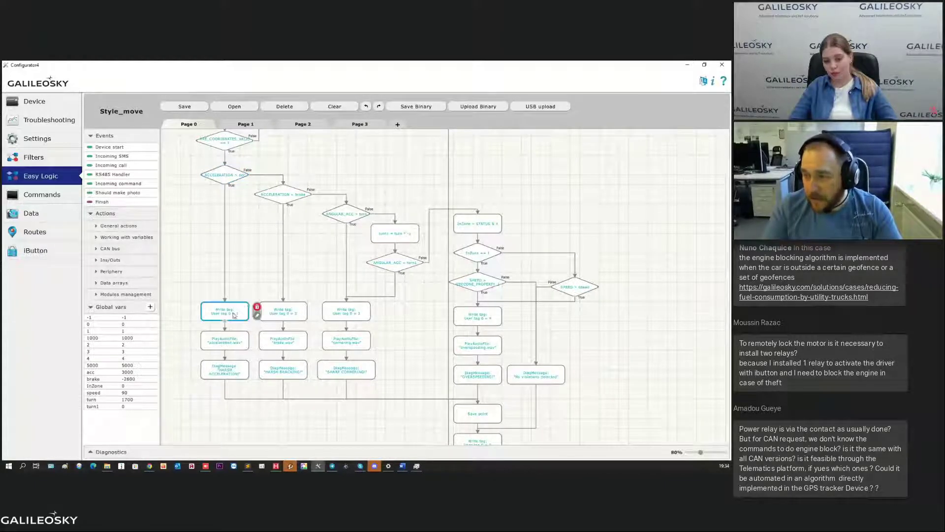
{"action": "left_click", "coordinate": [281, 318]}
{"action": "left_click", "coordinate": [360, 316]}
{"action": "left_click", "coordinate": [235, 311]}
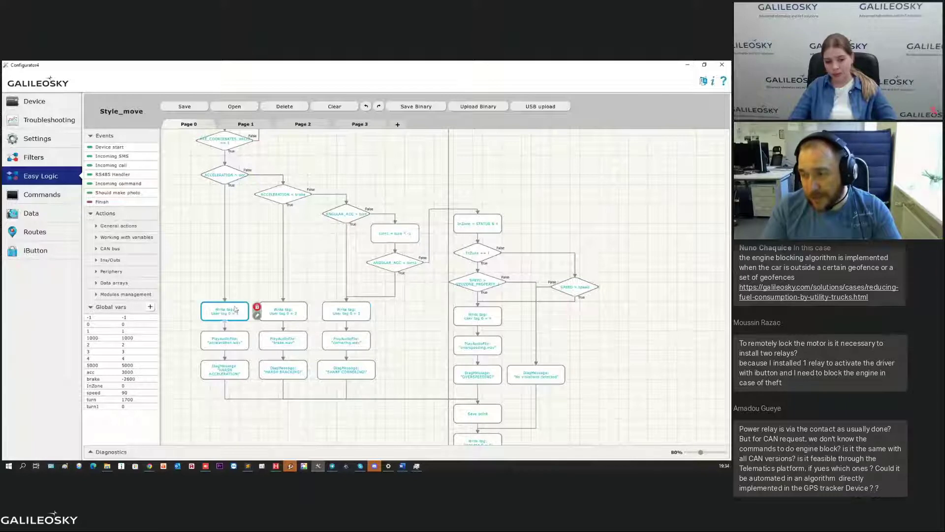
{"action": "left_click", "coordinate": [249, 253]}
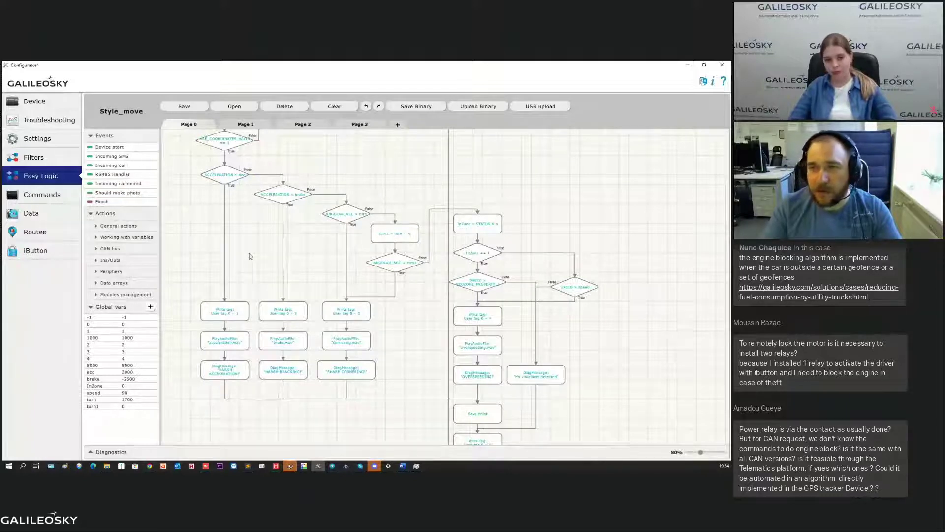
Open the acceleration branch's Write tag action to examine its user tag assignment.
{"action": "left_click", "coordinate": [231, 315]}
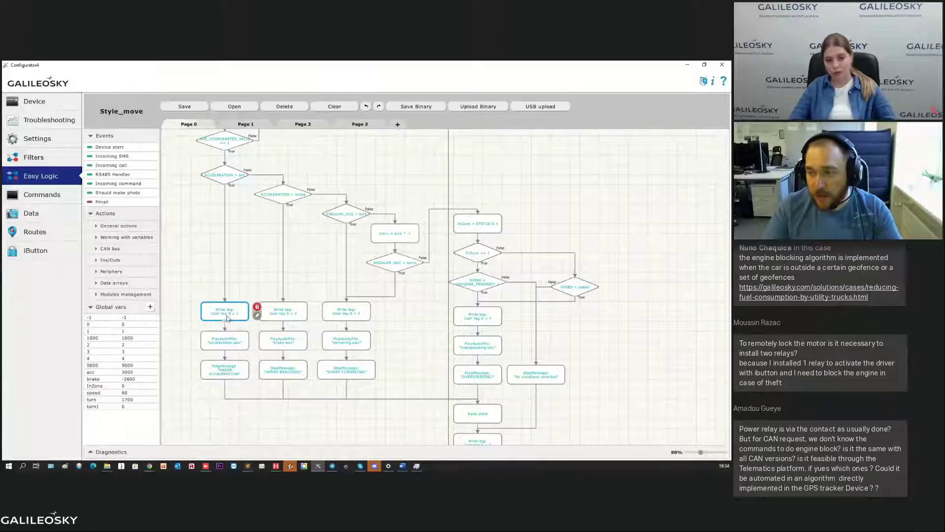
{"action": "double_click", "coordinate": [226, 317]}
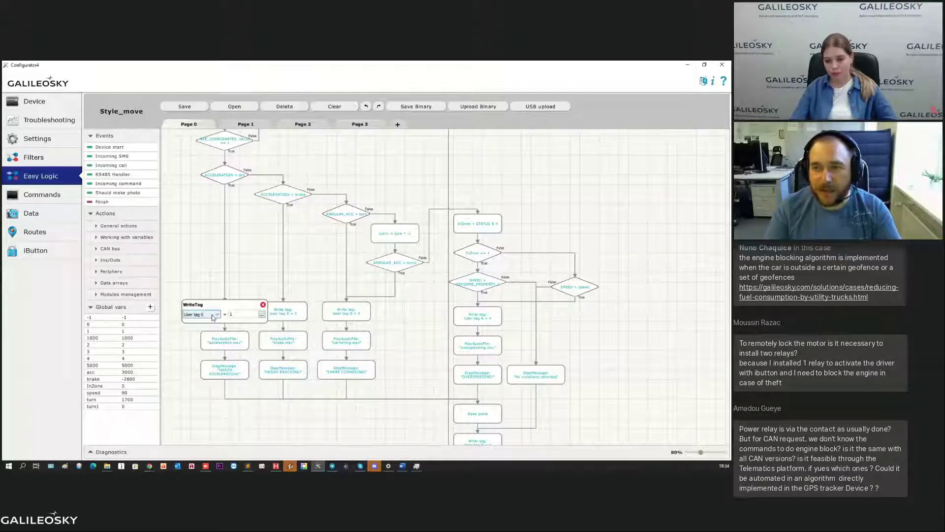
{"action": "left_click", "coordinate": [257, 277]}
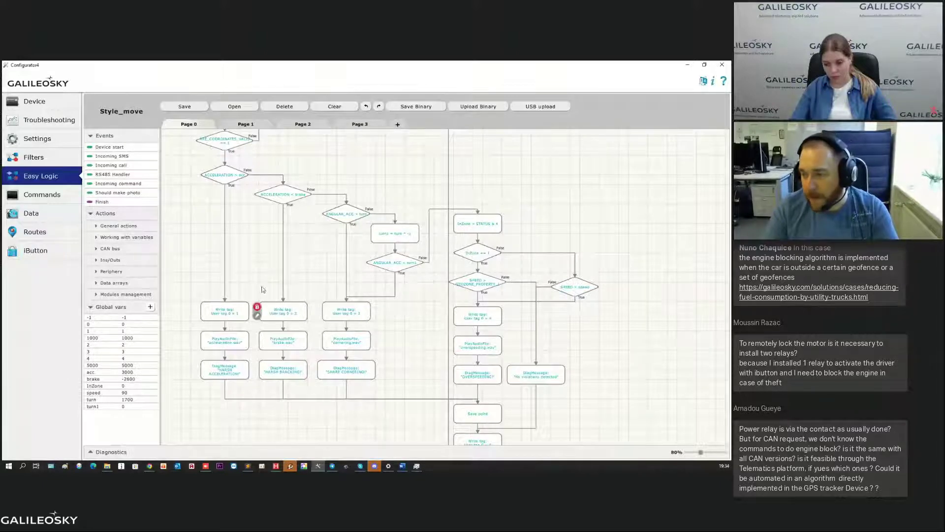
Examine the acceleration branch's audio file and diagnostic message actions and the Save point action they lead to.
{"action": "left_click", "coordinate": [227, 344]}
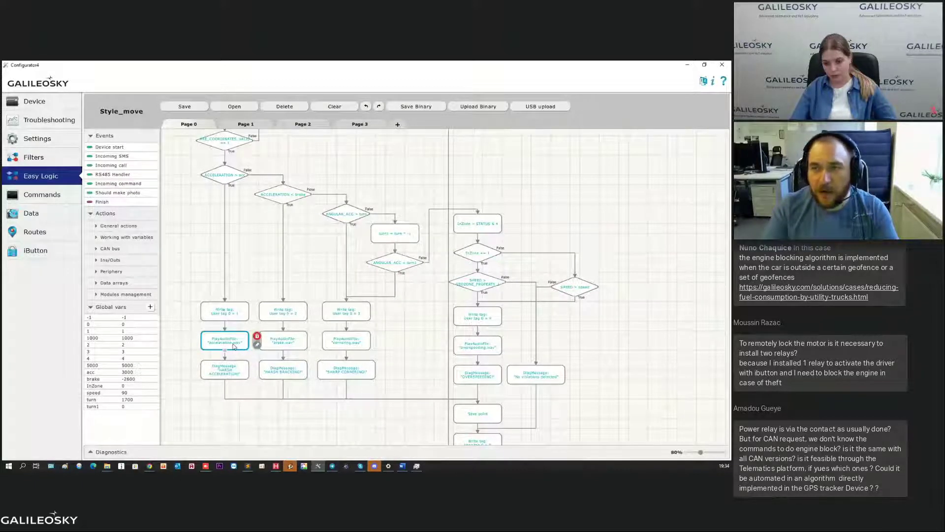
{"action": "left_click", "coordinate": [249, 258]}
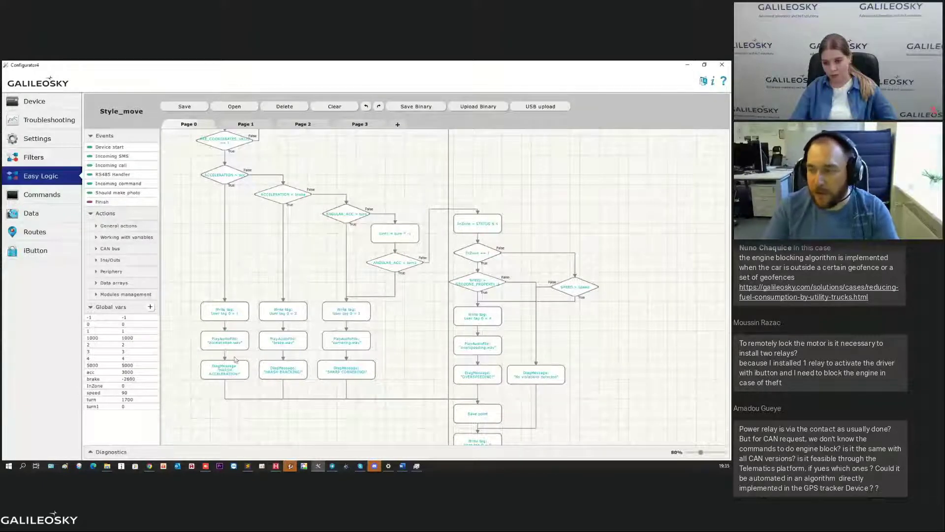
{"action": "left_click", "coordinate": [235, 373]}
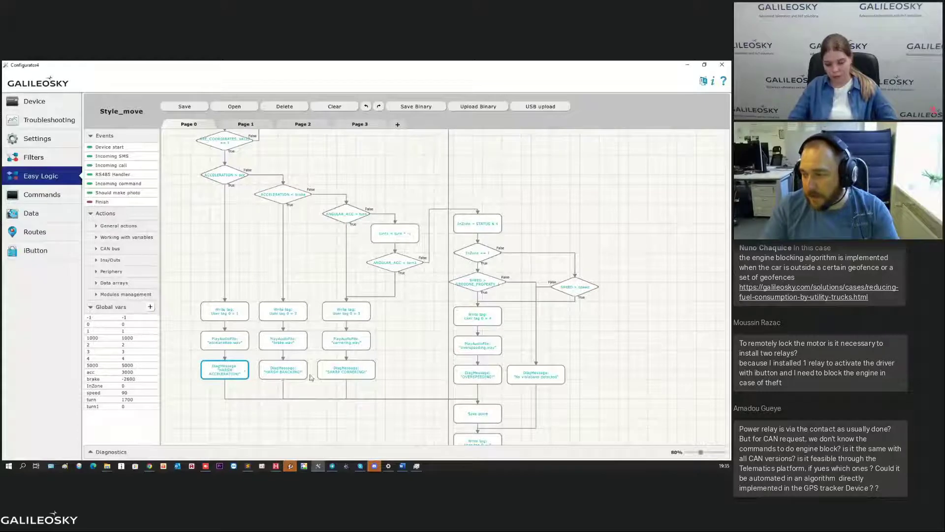
{"action": "left_click_drag", "start_coordinate": [353, 409], "coordinate": [321, 388]}
{"action": "left_click", "coordinate": [425, 390]}
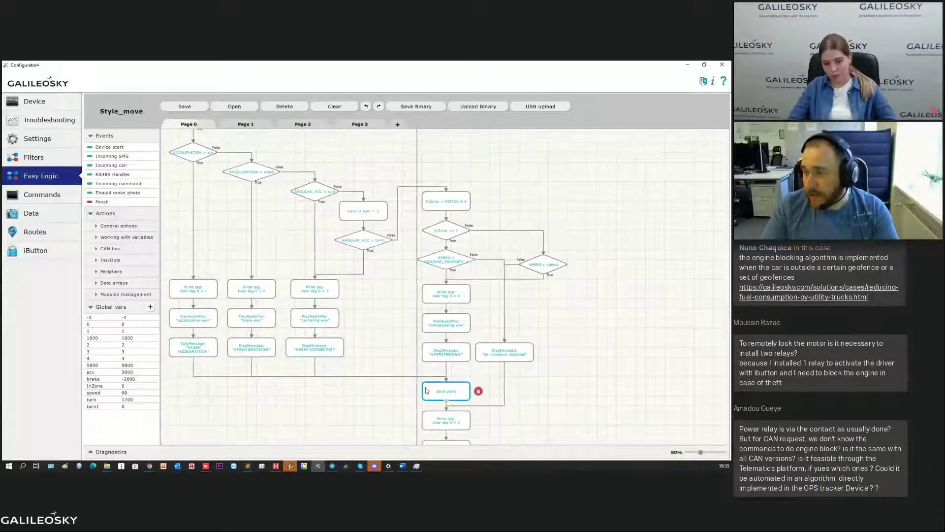
{"action": "left_click", "coordinate": [354, 321]}
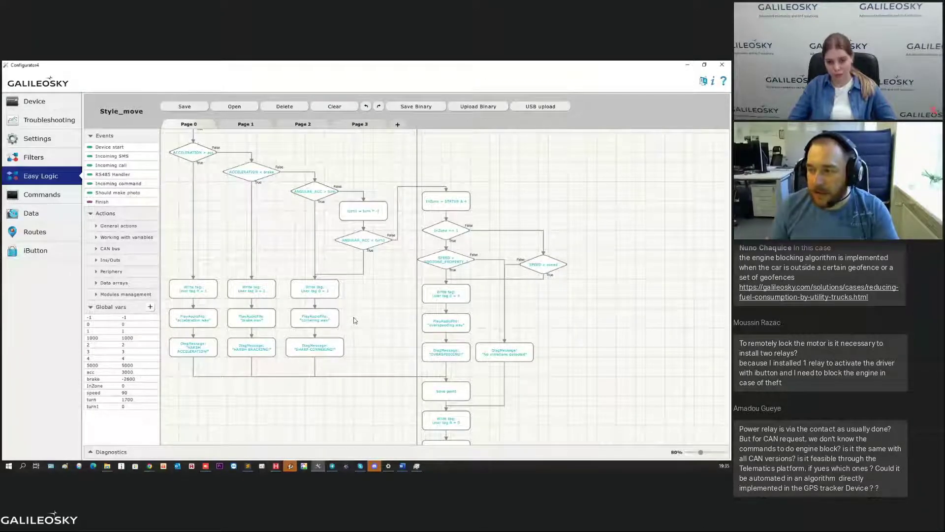
Examine the User tag 0 value written for each violation type, from harsh acceleration through harsh braking to sharp cornering.
{"action": "left_click", "coordinate": [197, 297]}
{"action": "left_click_drag", "start_coordinate": [238, 250], "coordinate": [256, 263]}
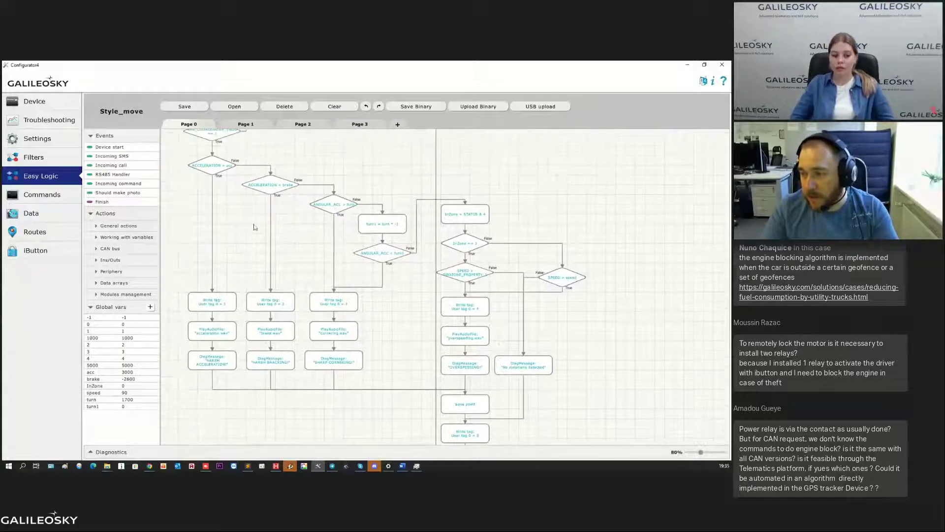
{"action": "left_click", "coordinate": [280, 304]}
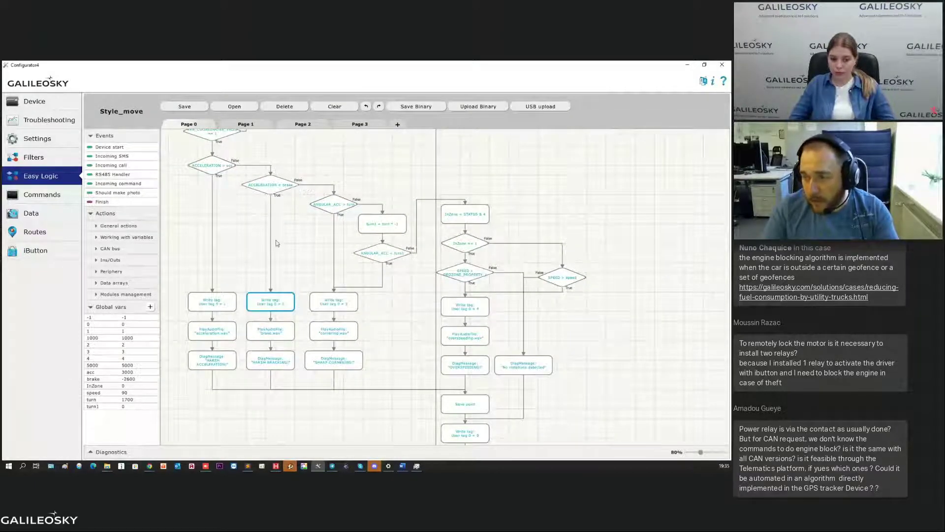
{"action": "mouse_move", "coordinate": [277, 303]}
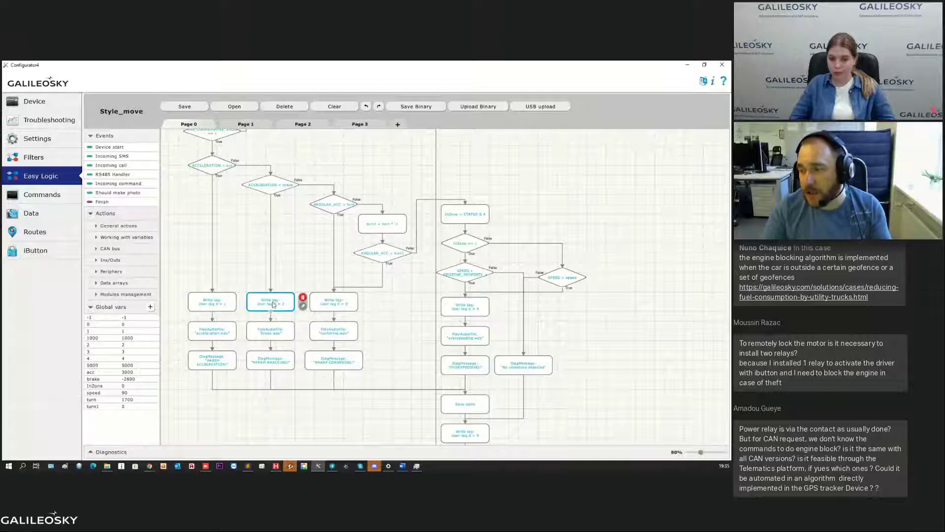
{"action": "left_click", "coordinate": [294, 272]}
{"action": "left_click", "coordinate": [333, 307]}
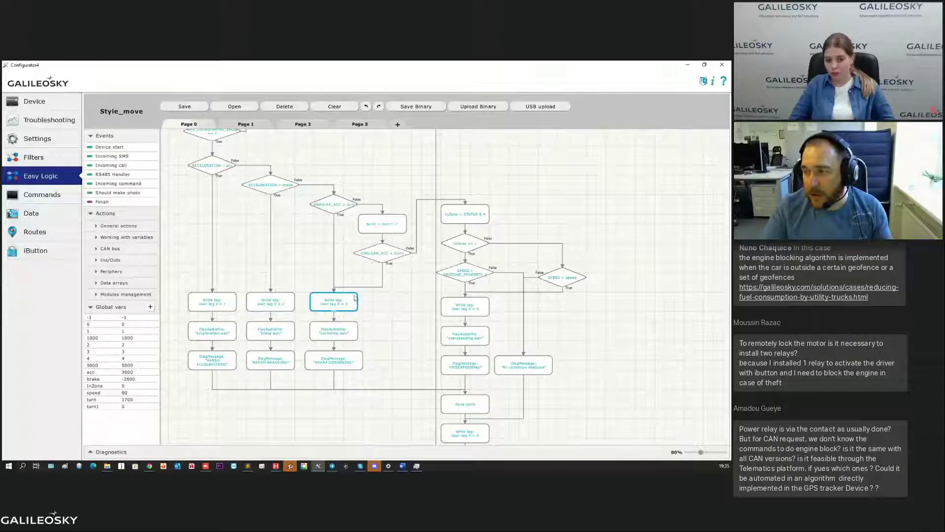
{"action": "mouse_move", "coordinate": [349, 302]}
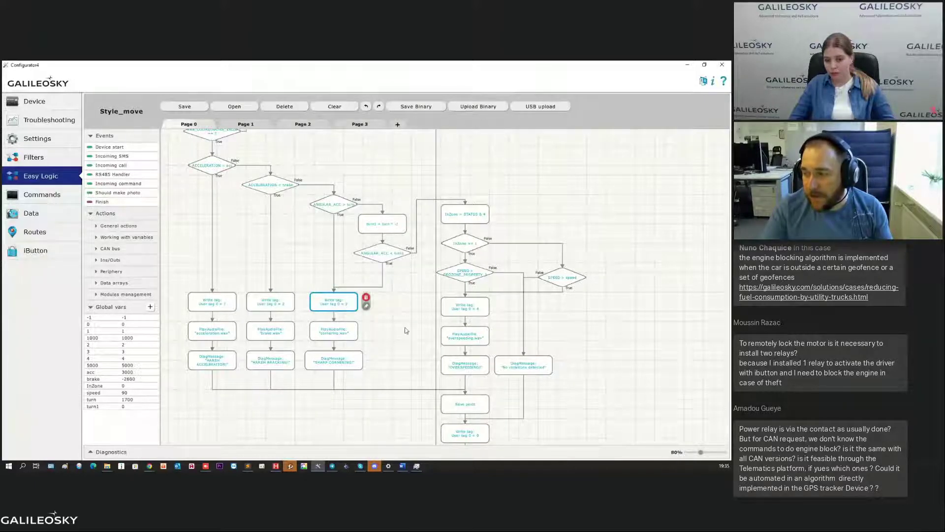
Move the SPEED > speed condition in the overspeeding section up level with the SPEED > GEOZONE_PROPERTY_1 condition.
{"action": "left_click_drag", "start_coordinate": [404, 321], "coordinate": [311, 294]}
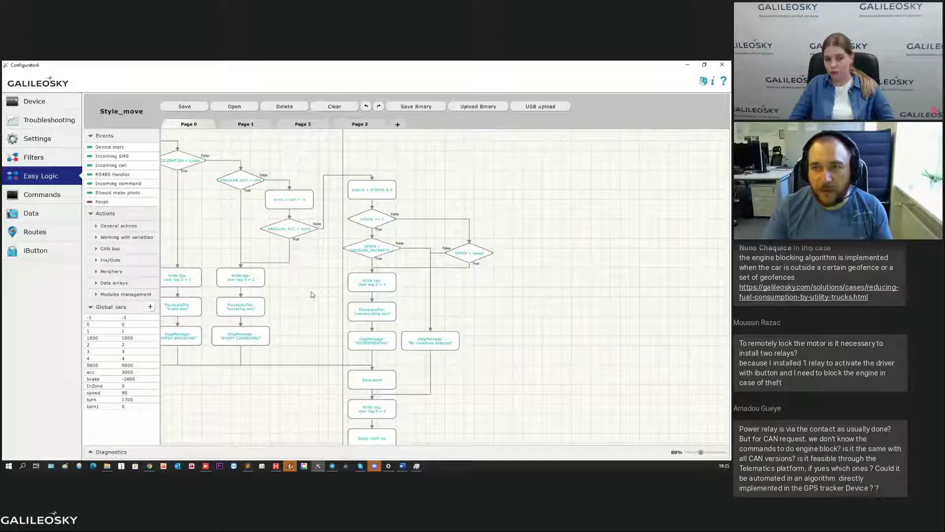
{"action": "left_click_drag", "start_coordinate": [311, 294], "coordinate": [238, 277]}
{"action": "left_click_drag", "start_coordinate": [418, 294], "coordinate": [401, 300]}
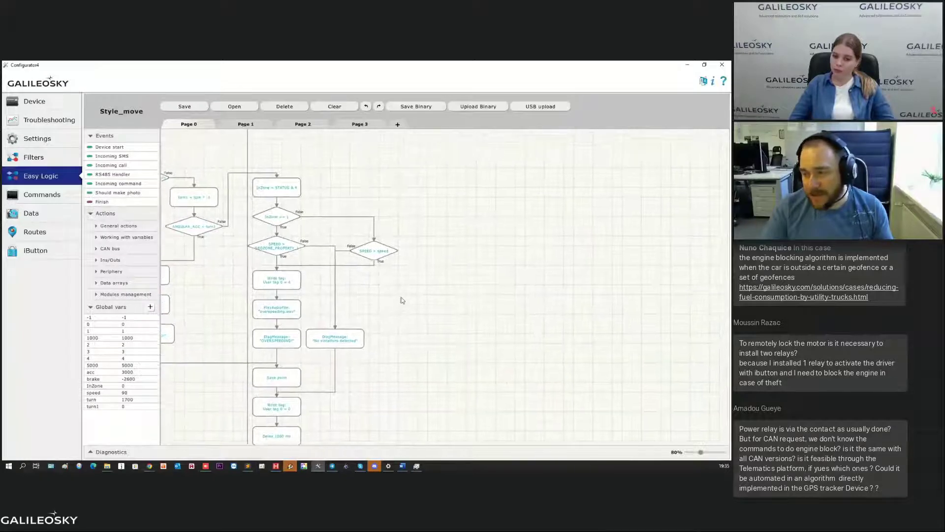
{"action": "left_click_drag", "start_coordinate": [370, 251], "coordinate": [369, 246]}
{"action": "left_click", "coordinate": [388, 295]}
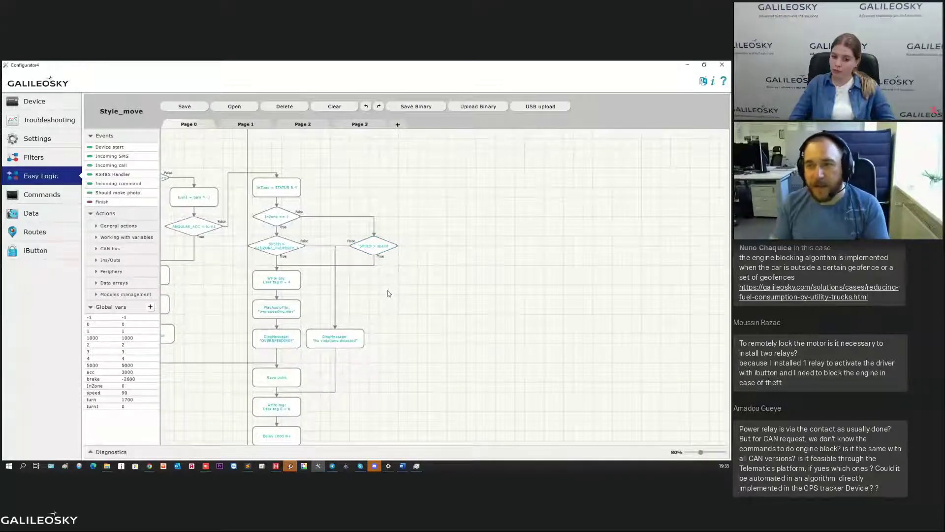
Examine the two speed conditions in the overspeeding section at a larger scale.
{"action": "left_click", "coordinate": [270, 246]}
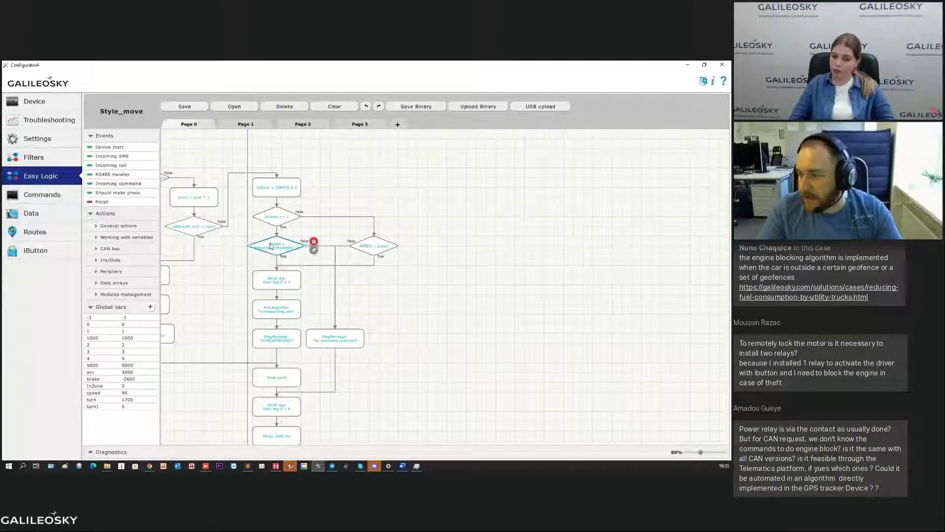
{"action": "left_click", "coordinate": [367, 245]}
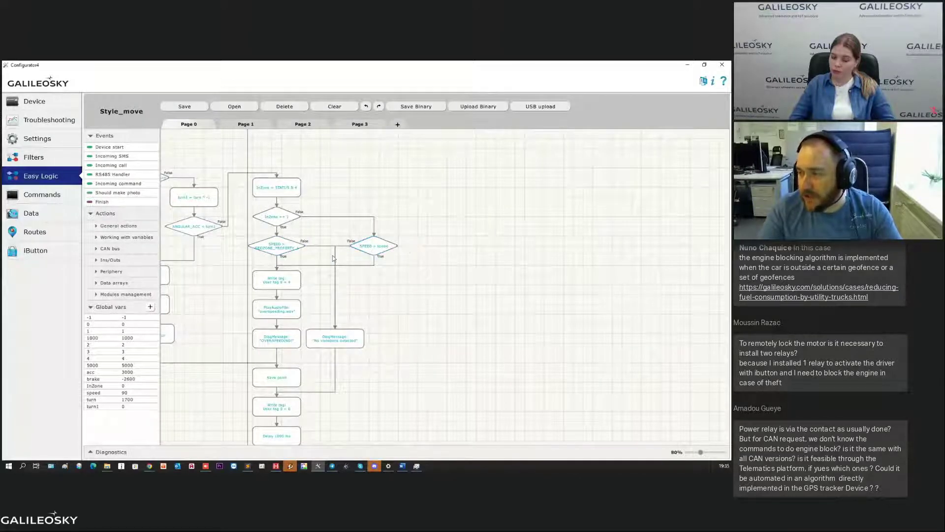
{"action": "scroll", "coordinate": [333, 255], "scroll_direction": "up", "scroll_amount": 3}
{"action": "left_click_drag", "start_coordinate": [394, 237], "coordinate": [416, 257]}
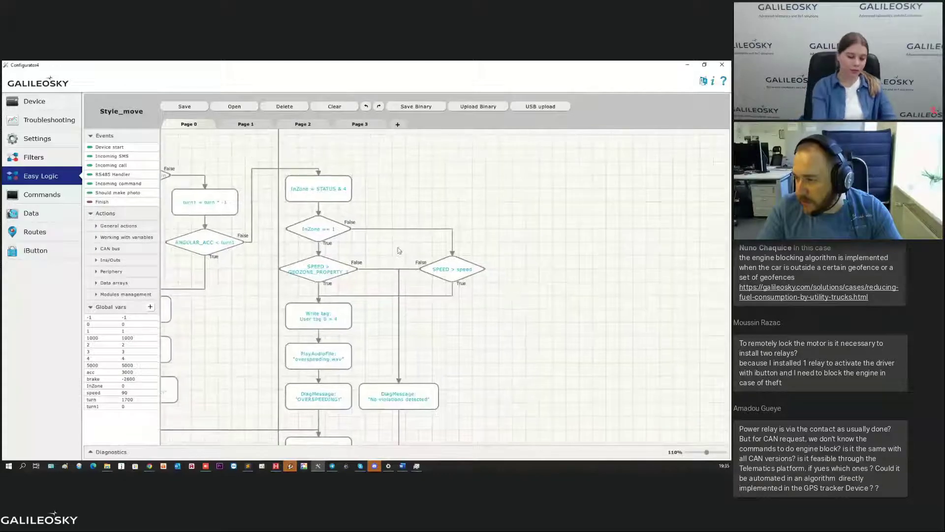
{"action": "left_click", "coordinate": [384, 203]}
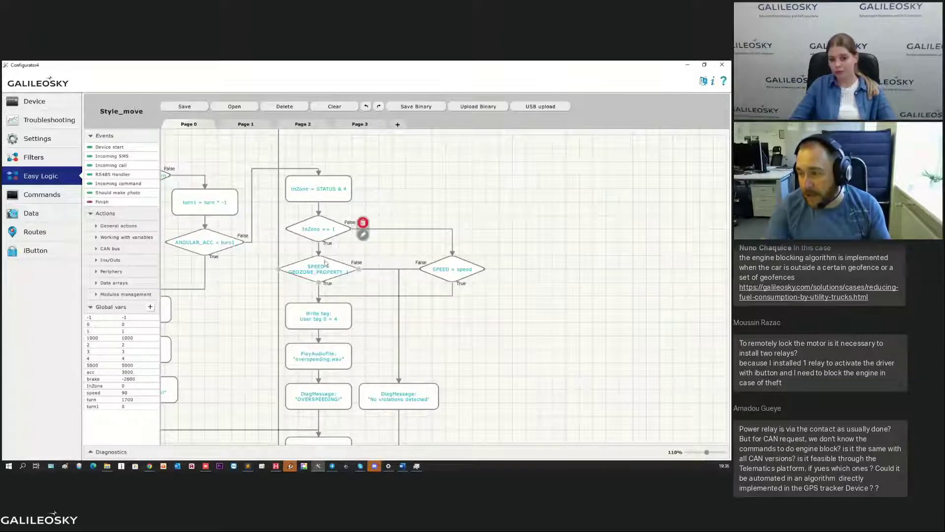
Open the geofence speed condition and examine its right-hand variable, keeping GEOZONE_PROPERTY_1 selected.
{"action": "double_click", "coordinate": [311, 275]}
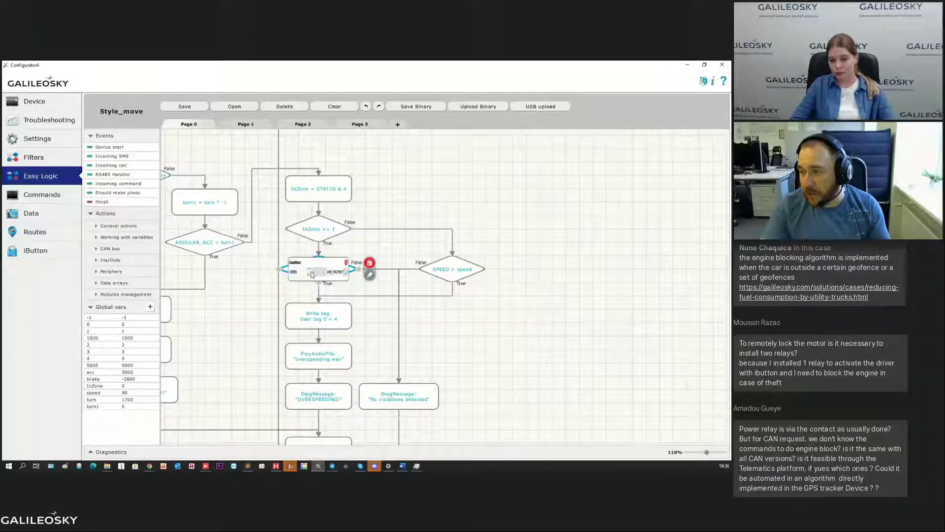
{"action": "left_click", "coordinate": [365, 272]}
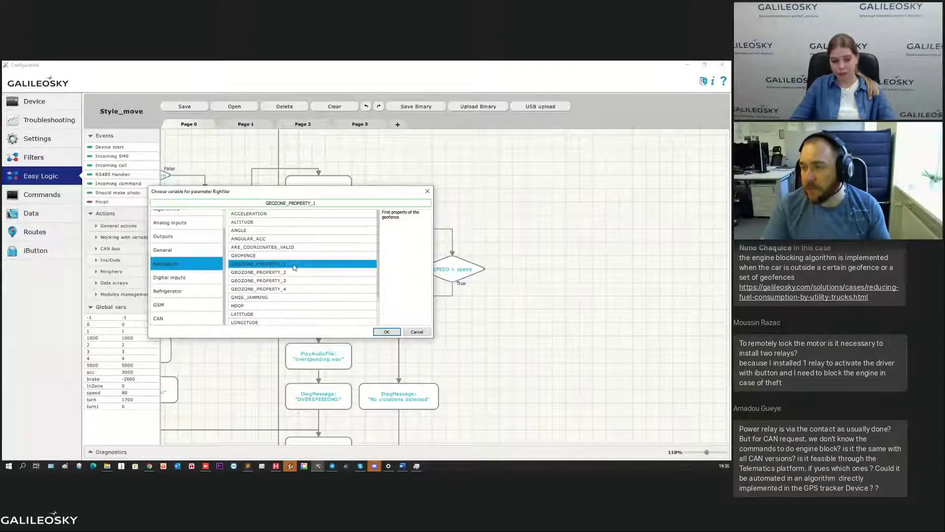
{"action": "left_click", "coordinate": [387, 331]}
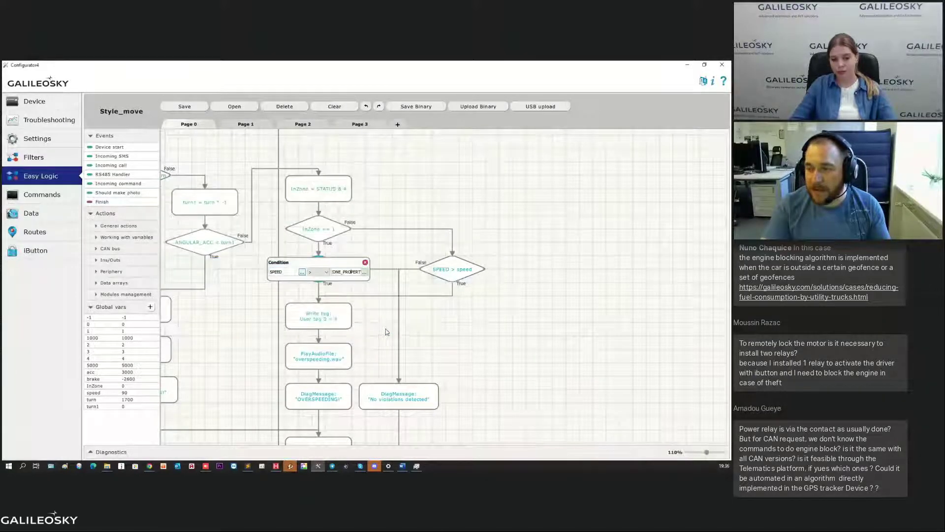
{"action": "left_click", "coordinate": [374, 290]}
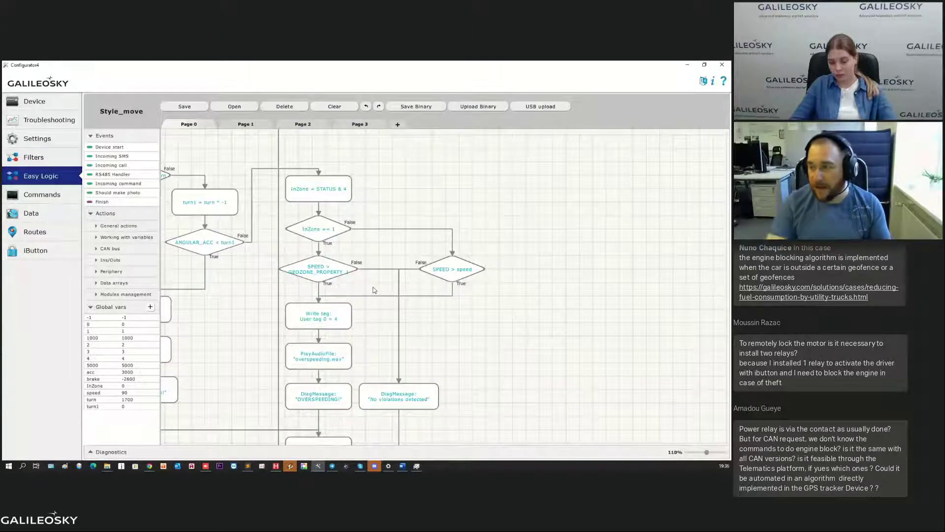
Compare how the InZone == 1 condition branches to the geofence speed limit check and the general SPEED > speed check.
{"action": "left_click", "coordinate": [310, 265]}
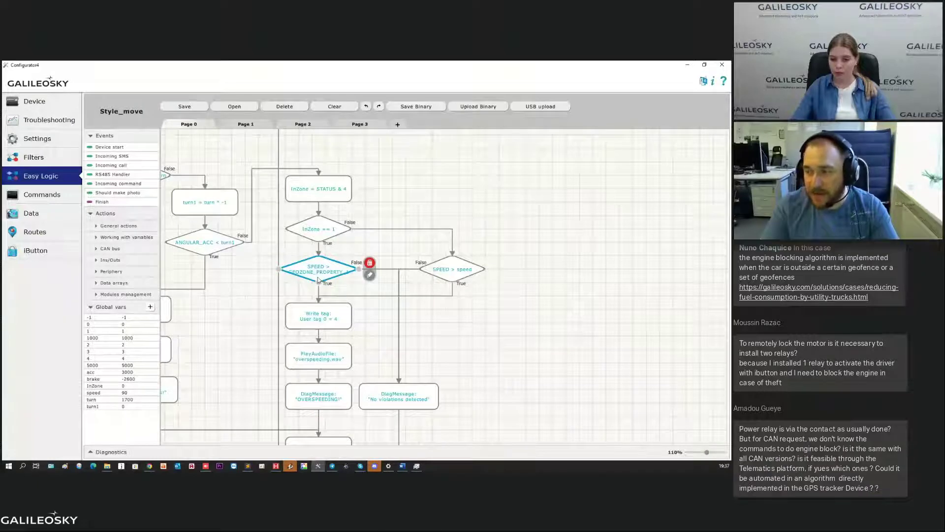
{"action": "mouse_move", "coordinate": [327, 313]}
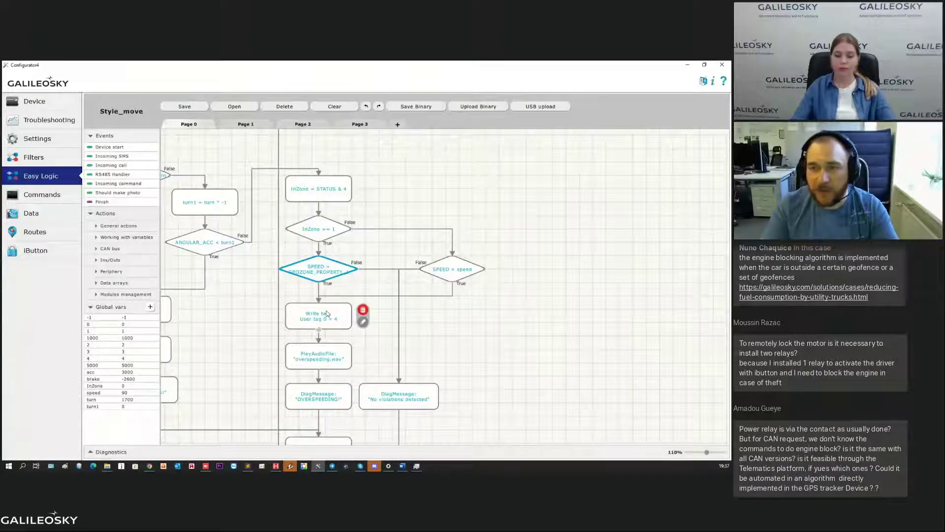
{"action": "left_click", "coordinate": [328, 231]}
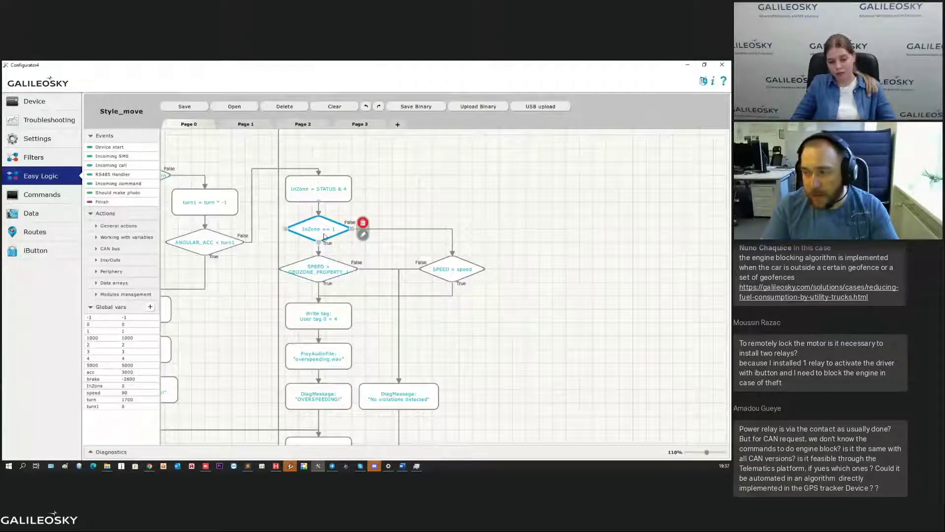
{"action": "left_click", "coordinate": [326, 268]}
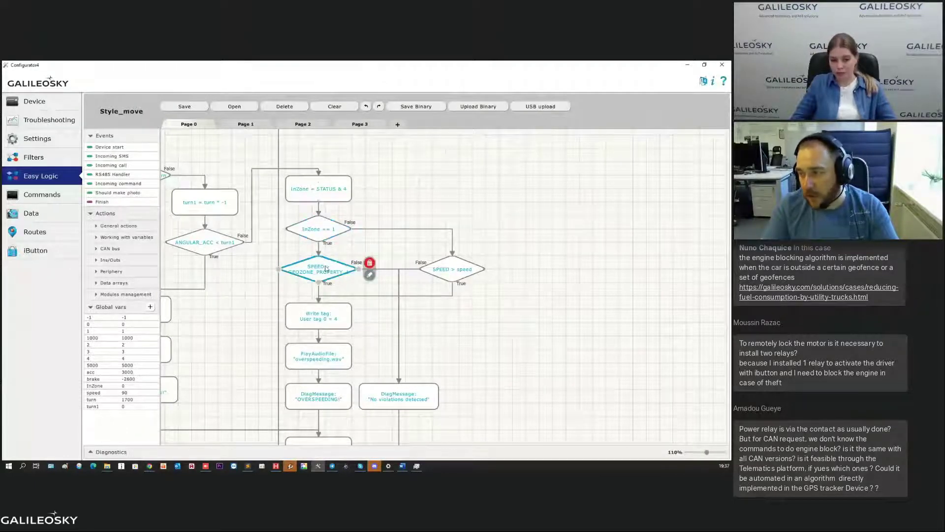
{"action": "left_click", "coordinate": [327, 231]}
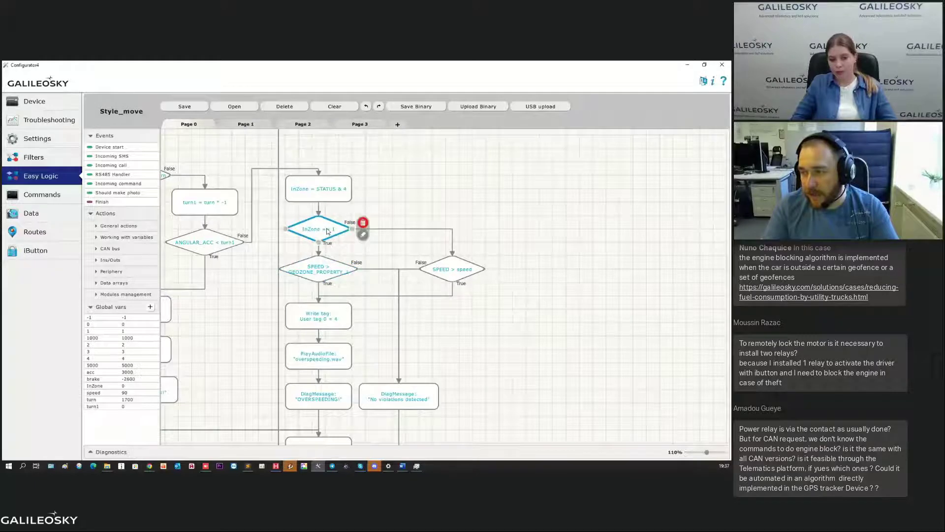
{"action": "left_click", "coordinate": [324, 274]}
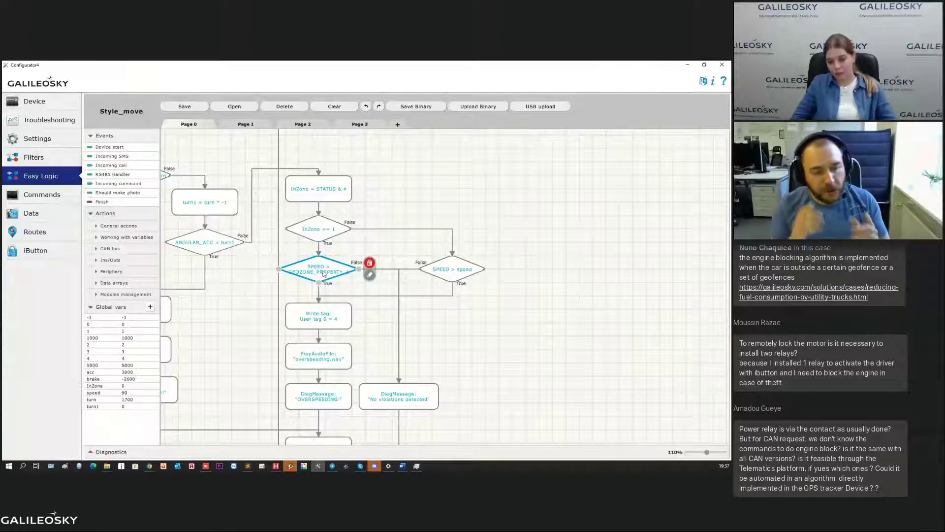
{"action": "left_click", "coordinate": [323, 228]}
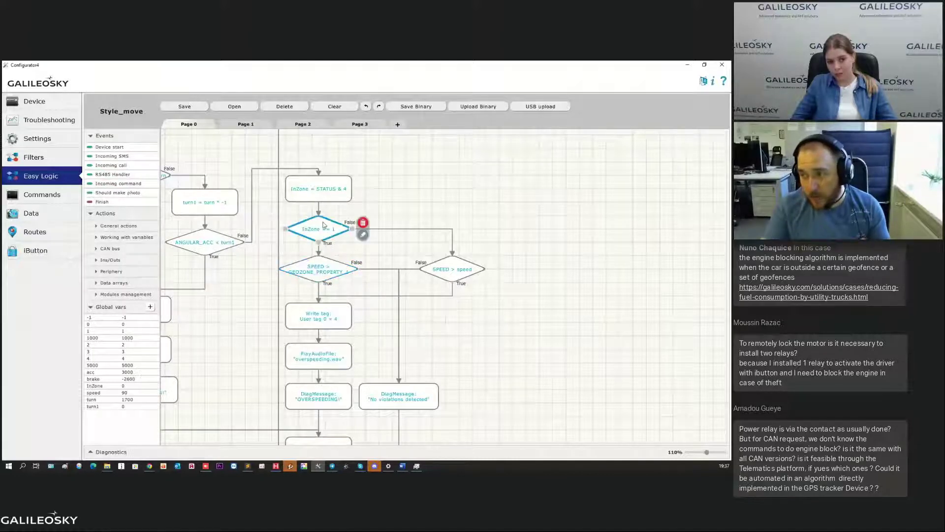
{"action": "left_click", "coordinate": [446, 274]}
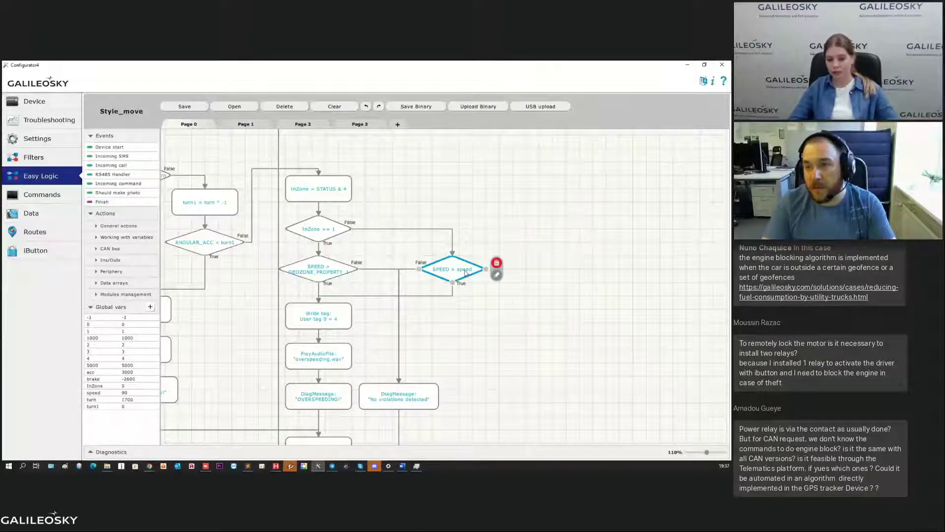
Trace the overspeeding branch through its User tag 0 = 4, overspeeding.wav playback and diagnostic message blocks.
{"action": "scroll", "coordinate": [443, 286], "scroll_direction": "down", "scroll_amount": 1}
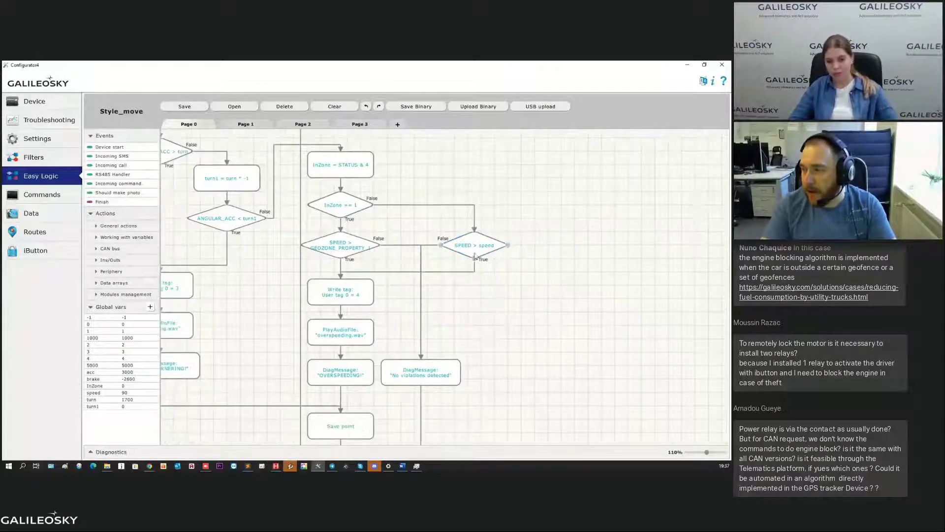
{"action": "scroll", "coordinate": [426, 270], "scroll_direction": "down", "scroll_amount": 1}
{"action": "left_click", "coordinate": [373, 266]}
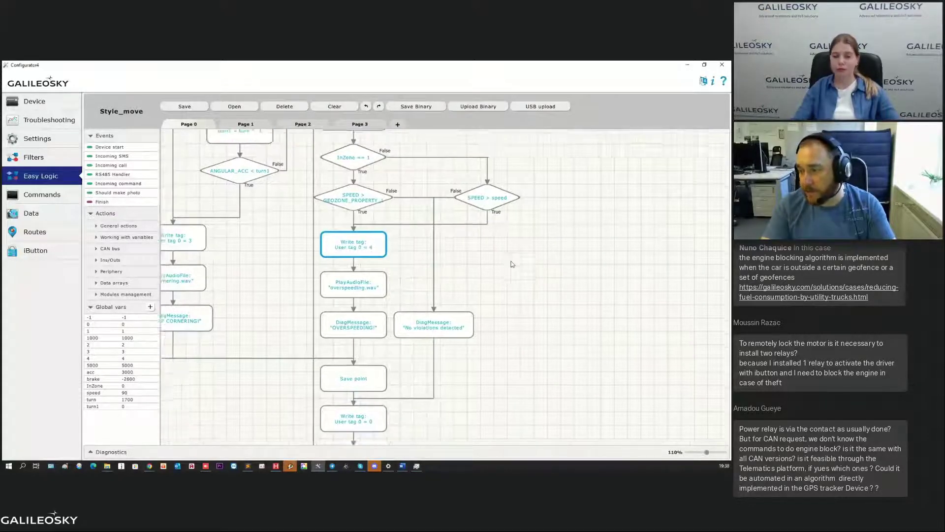
{"action": "scroll", "coordinate": [364, 281], "scroll_direction": "down", "scroll_amount": 1}
{"action": "left_click", "coordinate": [356, 281]}
{"action": "left_click", "coordinate": [364, 310]}
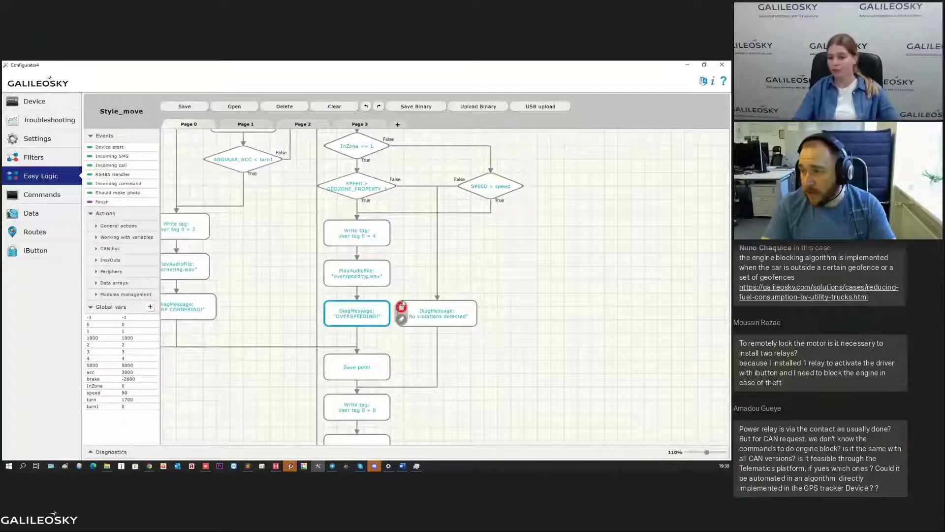
{"action": "left_click", "coordinate": [373, 280]}
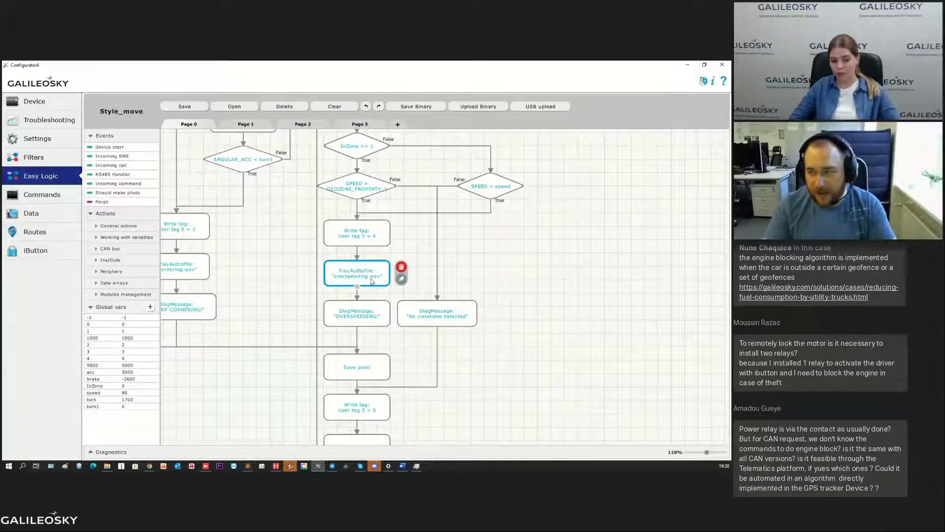
{"action": "mouse_move", "coordinate": [446, 303]}
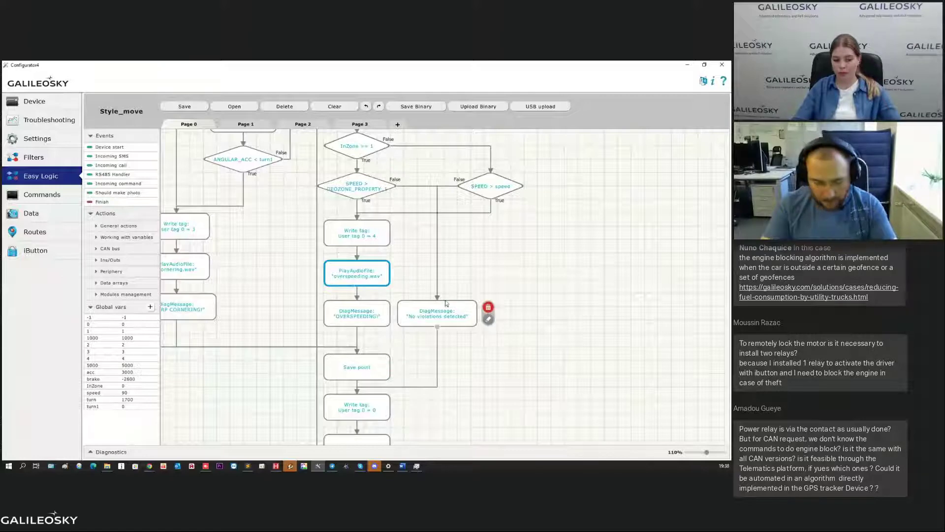
Follow the overspeeding branch from its diagnostic message to the Save point block and the block writing 0 to User tag 0.
{"action": "left_click_drag", "start_coordinate": [555, 246], "coordinate": [564, 244]}
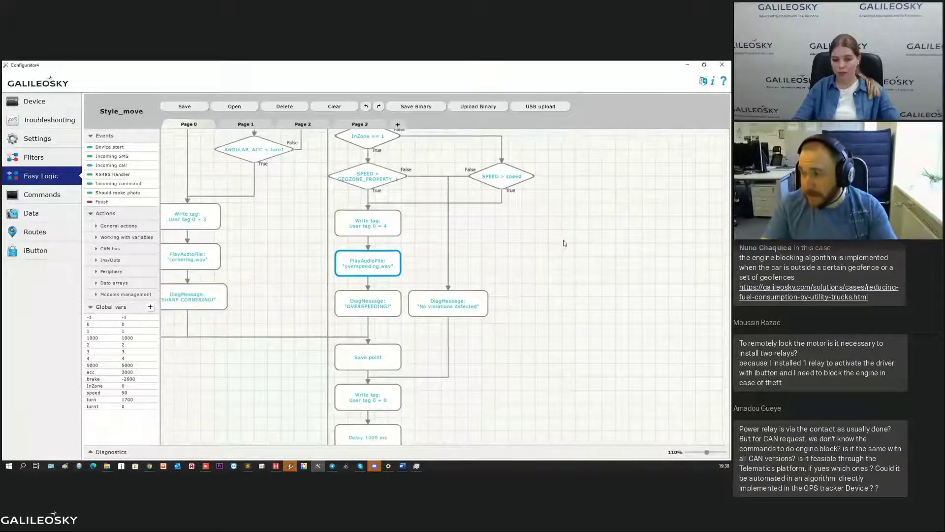
{"action": "left_click", "coordinate": [368, 303]}
{"action": "left_click_drag", "start_coordinate": [368, 316], "coordinate": [409, 214]}
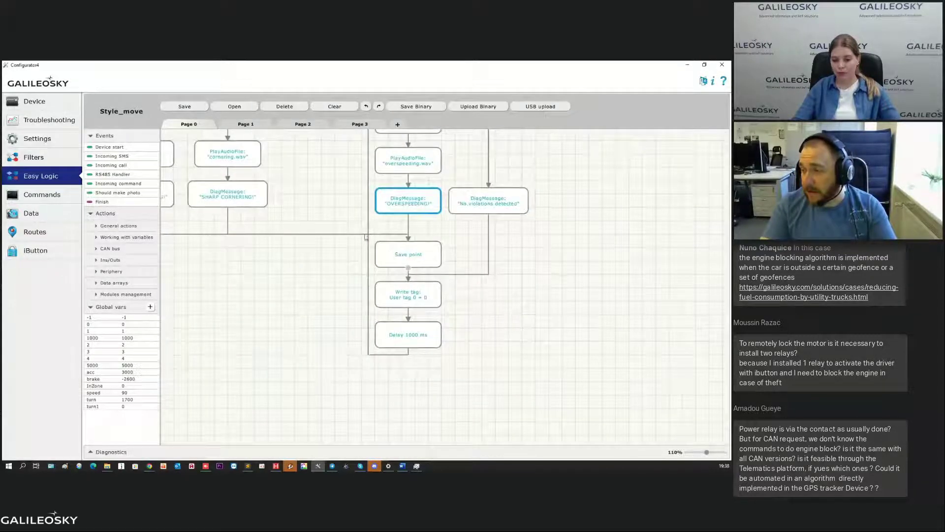
{"action": "left_click", "coordinate": [396, 250]}
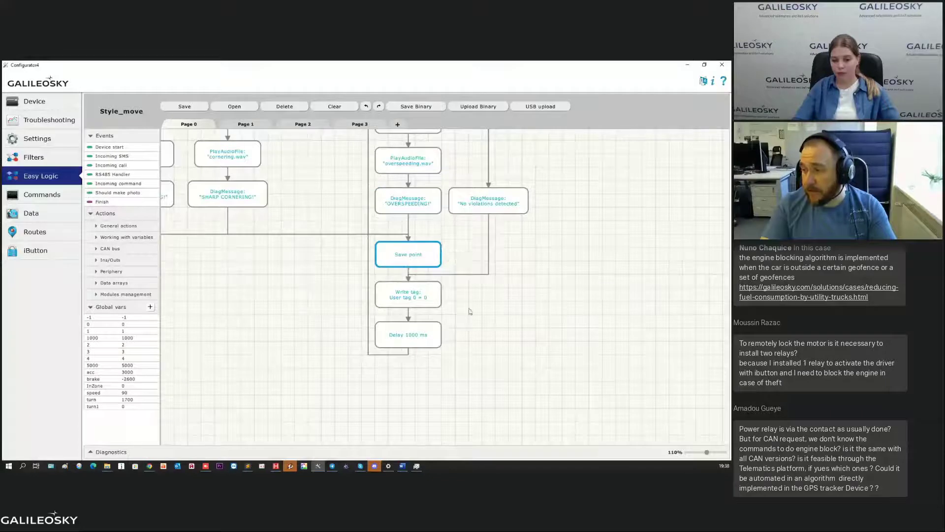
{"action": "left_click", "coordinate": [418, 297]}
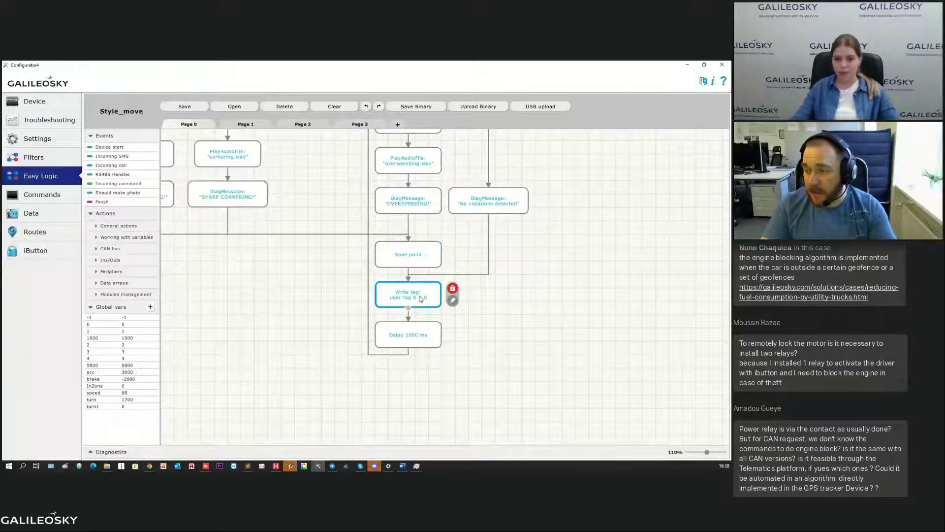
Review the acceleration, braking and cornering branches together with the overspeeding section at a smaller scale.
{"action": "scroll", "coordinate": [542, 295], "scroll_direction": "up", "scroll_amount": 3}
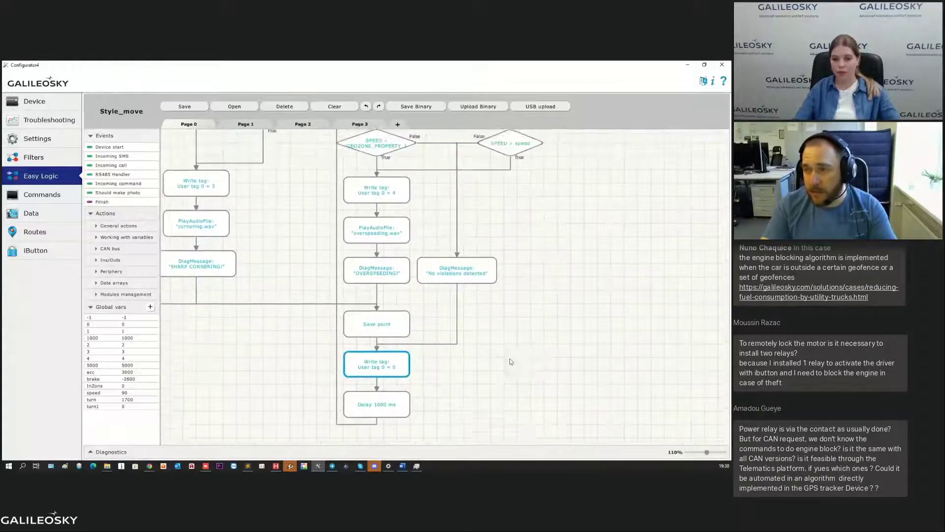
{"action": "scroll", "coordinate": [503, 344], "scroll_direction": "up", "scroll_amount": 5}
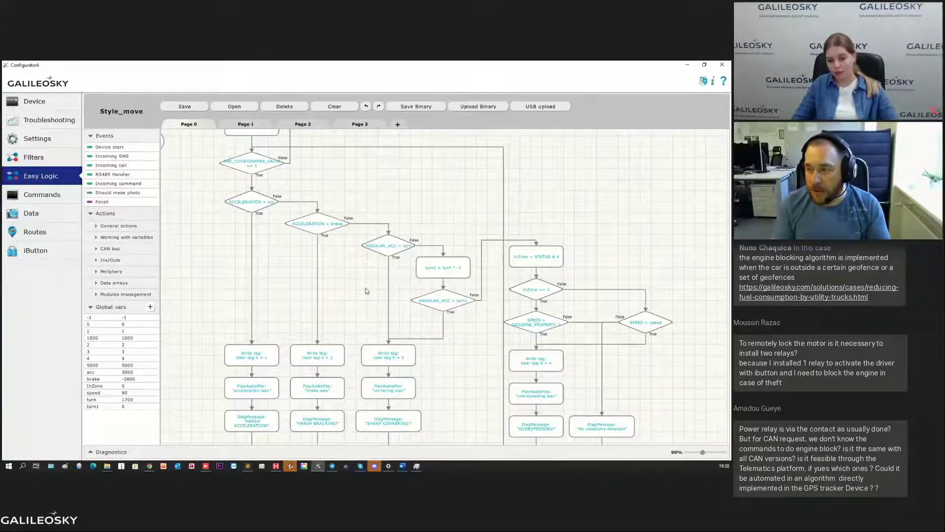
{"action": "scroll", "coordinate": [377, 300], "scroll_direction": "down", "scroll_amount": 1}
{"action": "scroll", "coordinate": [371, 217], "scroll_direction": "down", "scroll_amount": 1}
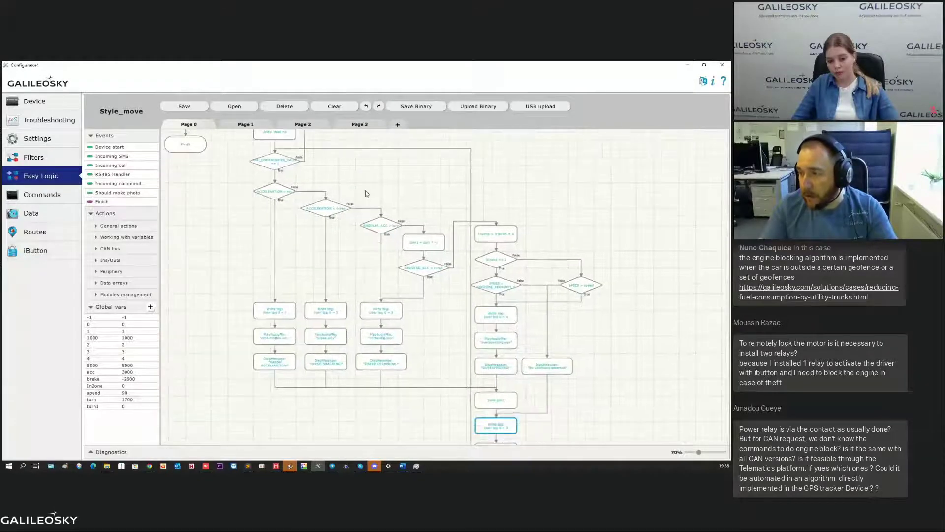
{"action": "left_click_drag", "start_coordinate": [371, 184], "coordinate": [376, 204]}
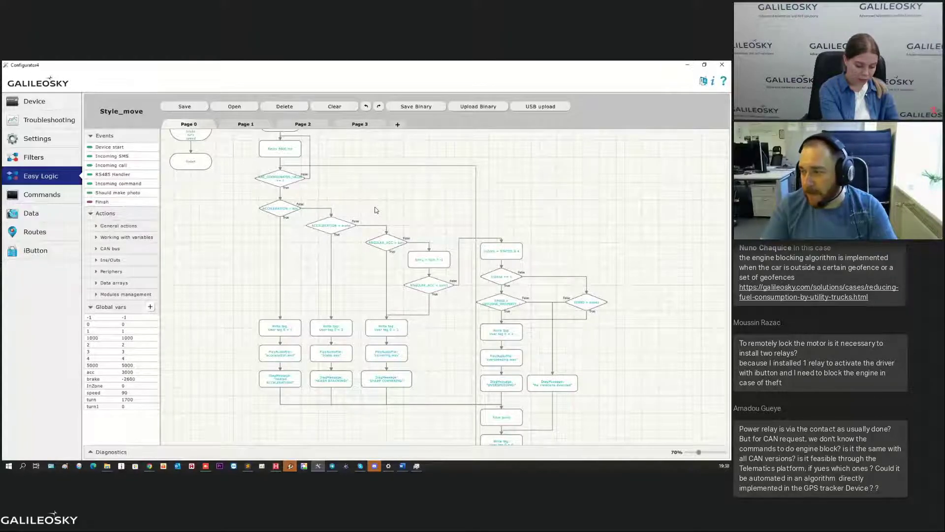
{"action": "scroll", "coordinate": [377, 207], "scroll_direction": "down", "scroll_amount": 1}
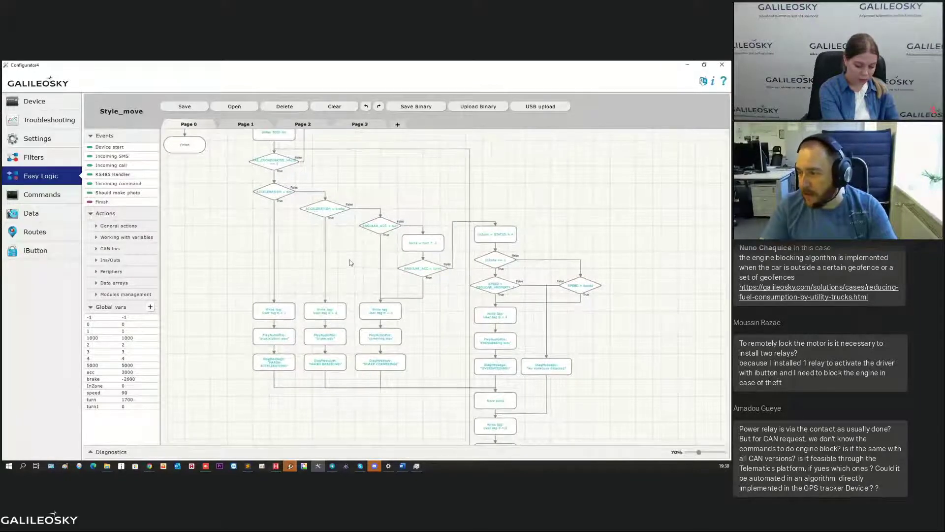
{"action": "scroll", "coordinate": [386, 230], "scroll_direction": "down", "scroll_amount": 1}
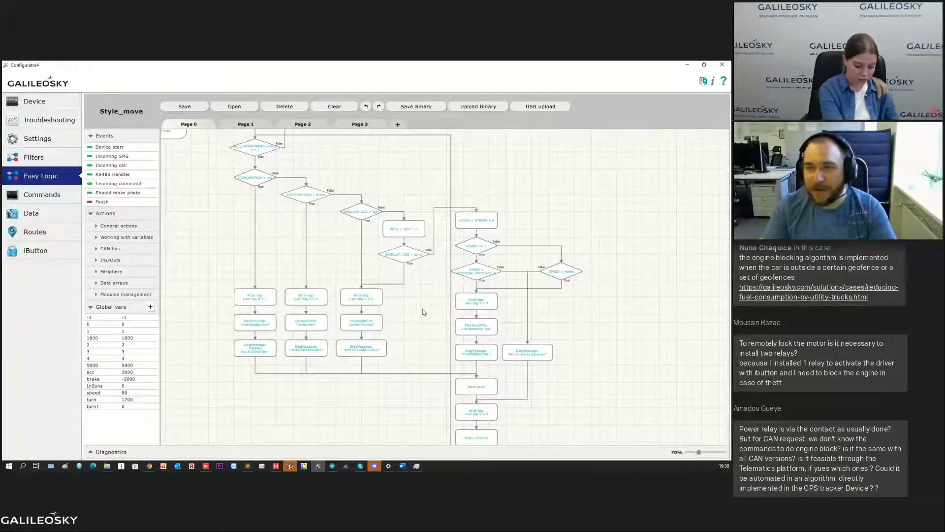
{"action": "scroll", "coordinate": [416, 309], "scroll_direction": "down", "scroll_amount": 1}
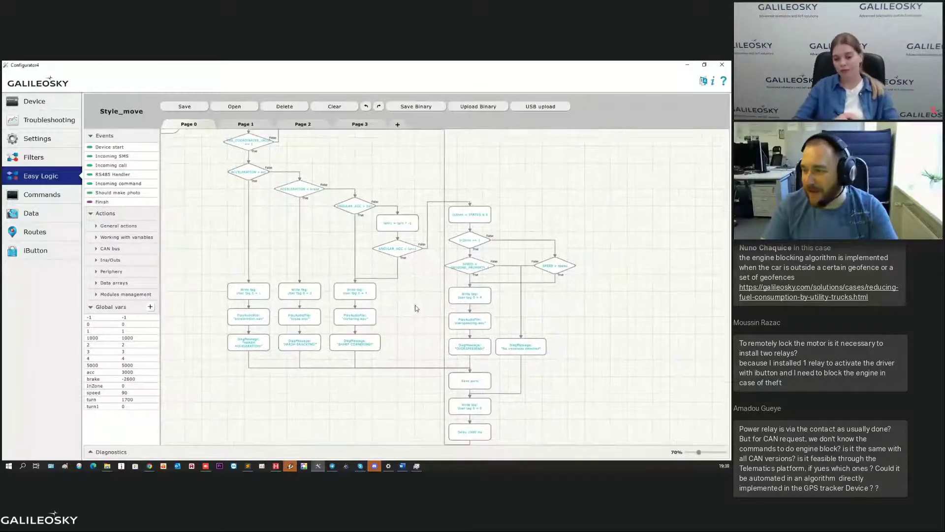
{"action": "scroll", "coordinate": [426, 292], "scroll_direction": "down", "scroll_amount": 1}
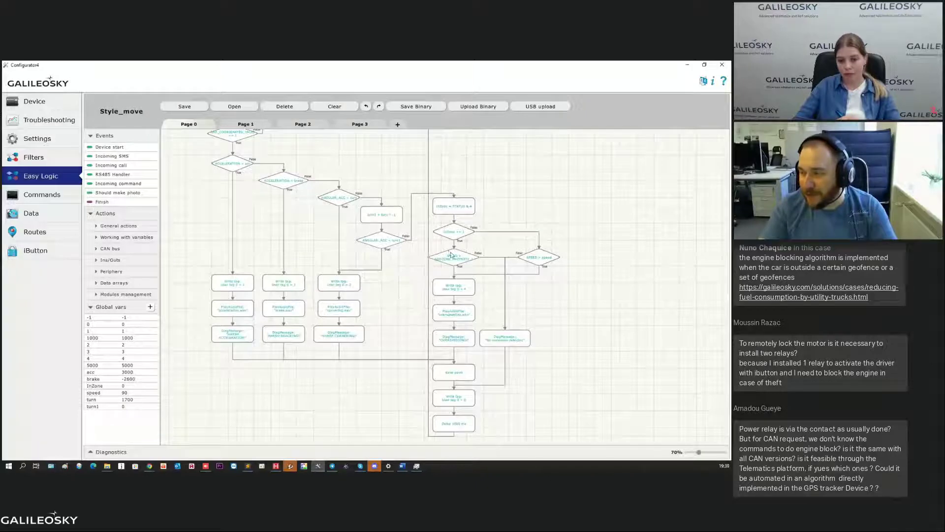
Examine the SPEED > speed and geofence speed conditions within the overall layout of the algorithm.
{"action": "mouse_move", "coordinate": [532, 259]}
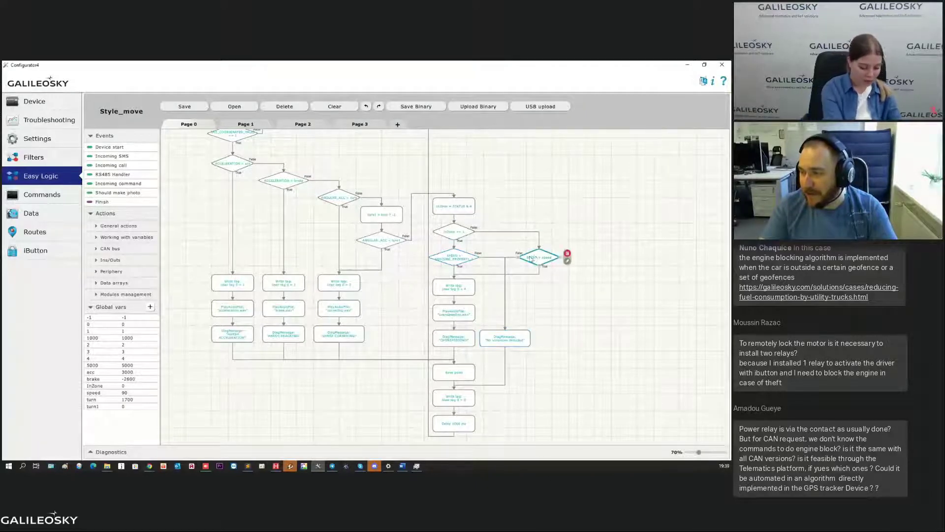
{"action": "scroll", "coordinate": [396, 306], "scroll_direction": "up", "scroll_amount": 4}
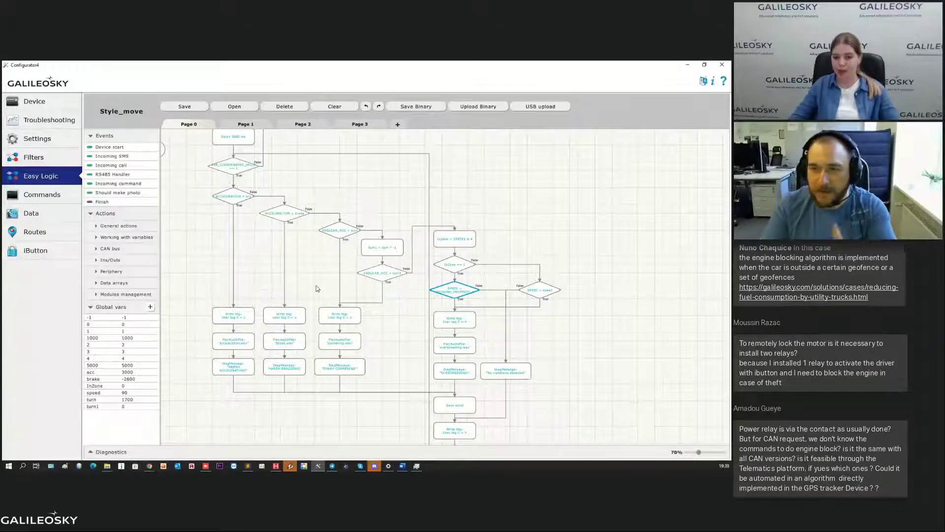
{"action": "scroll", "coordinate": [317, 282], "scroll_direction": "down", "scroll_amount": 4}
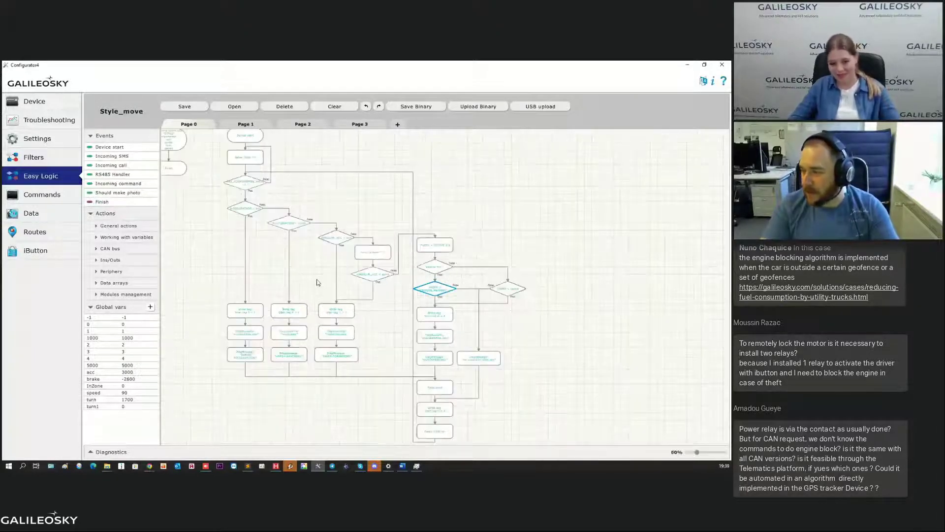
{"action": "left_click_drag", "start_coordinate": [351, 296], "coordinate": [340, 270]}
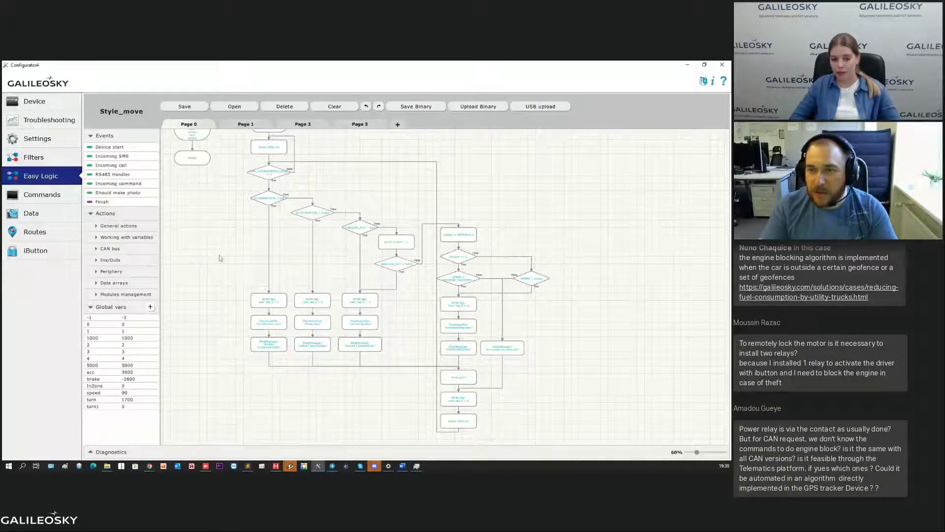
Examine the InZone == 1 condition and its True and False branches at a larger scale.
{"action": "scroll", "coordinate": [215, 257], "scroll_direction": "up", "scroll_amount": 1}
{"action": "scroll", "coordinate": [546, 282], "scroll_direction": "up", "scroll_amount": 2}
{"action": "scroll", "coordinate": [476, 279], "scroll_direction": "up", "scroll_amount": 3}
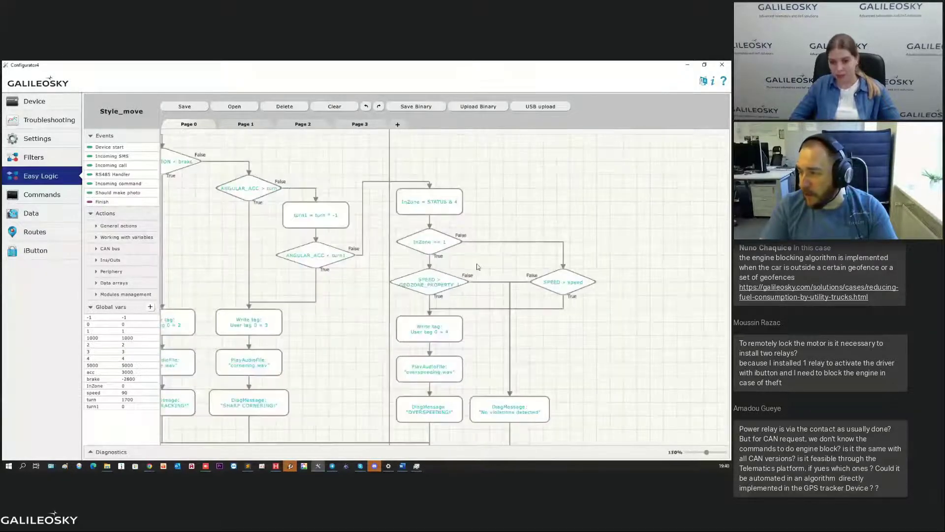
{"action": "mouse_move", "coordinate": [471, 268]}
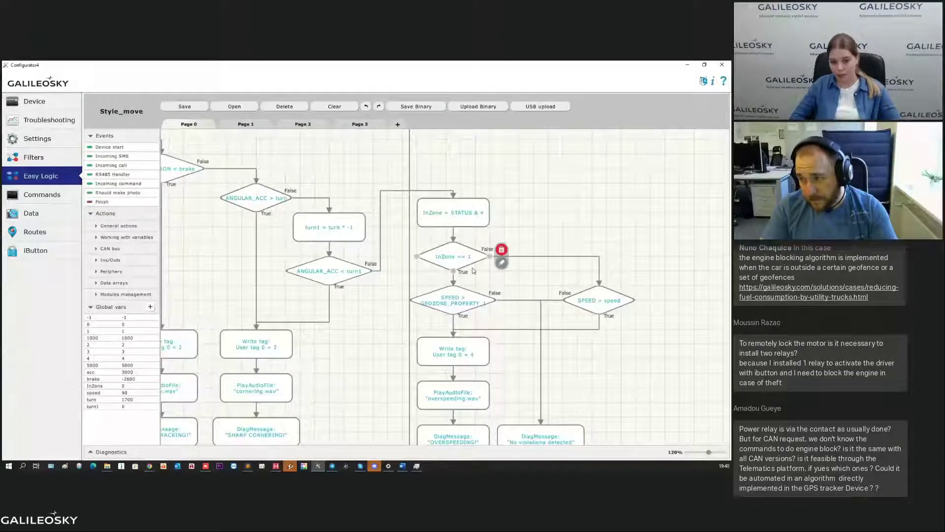
{"action": "scroll", "coordinate": [467, 264], "scroll_direction": "down", "scroll_amount": 1}
{"action": "left_click", "coordinate": [464, 260]}
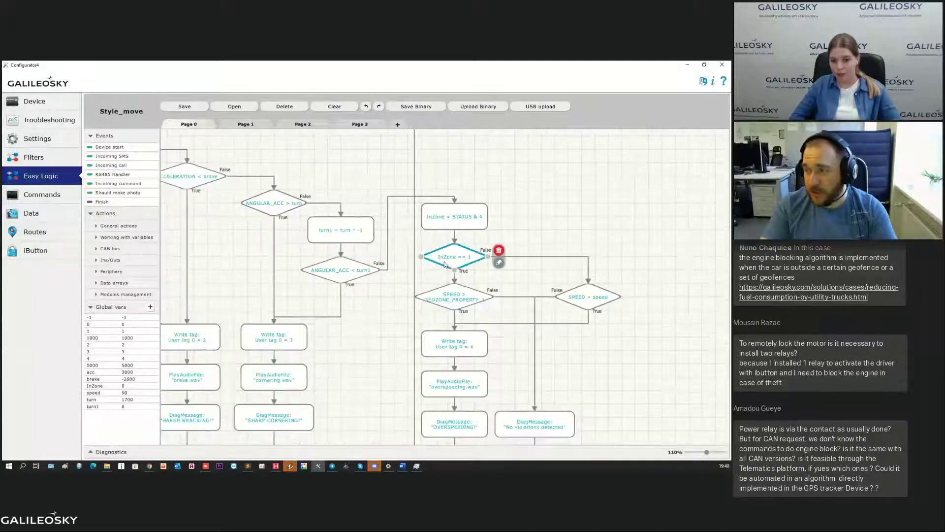
{"action": "scroll", "coordinate": [467, 261], "scroll_direction": "down", "scroll_amount": 3}
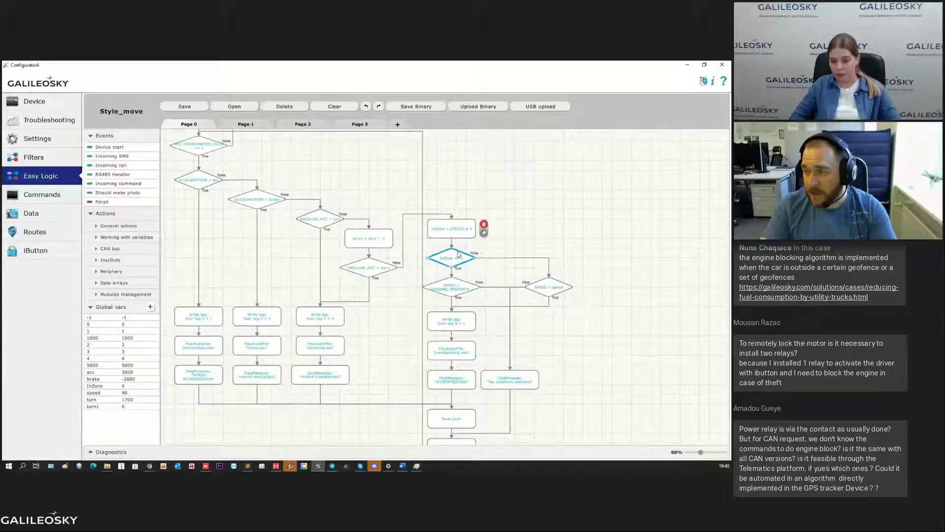
Trace the True path from InZone == 1 through the geofence speed condition to the User tag 0 = 4 block.
{"action": "left_click_drag", "start_coordinate": [504, 226], "coordinate": [471, 217]}
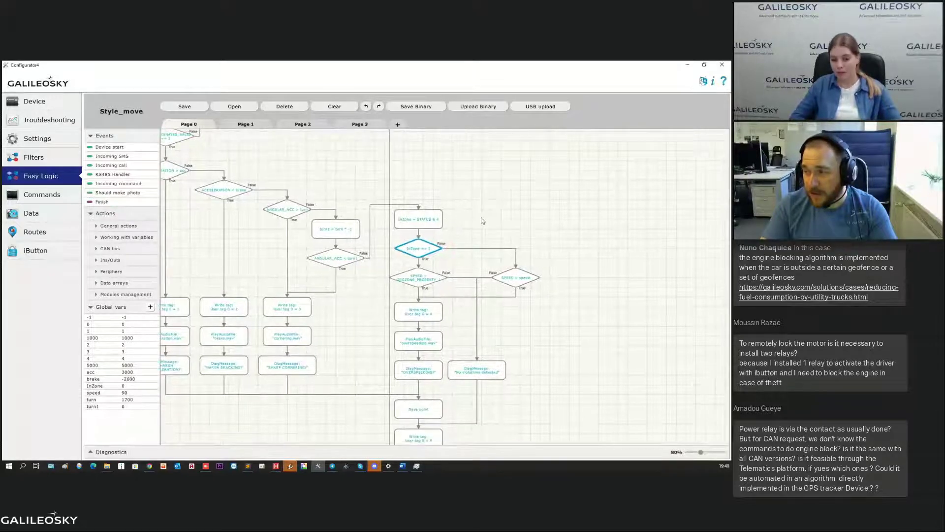
{"action": "left_click", "coordinate": [419, 278]}
{"action": "left_click", "coordinate": [415, 312]}
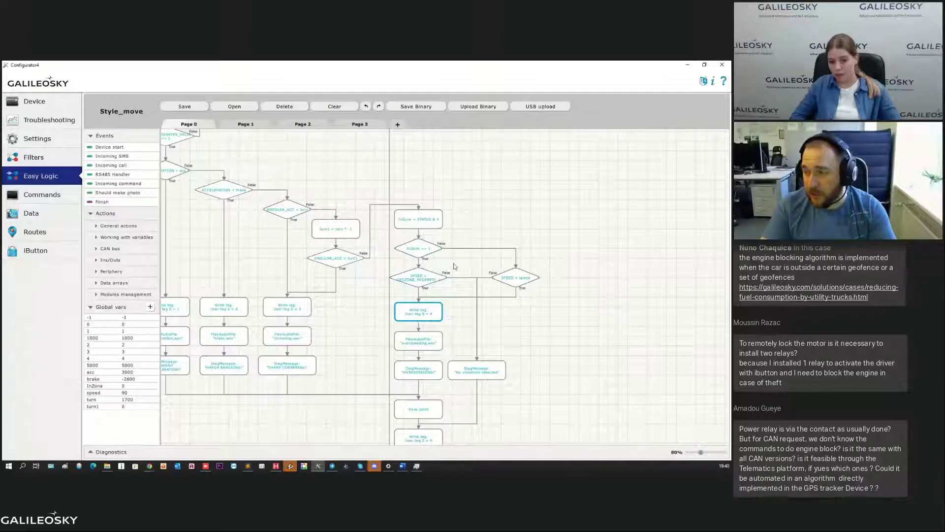
{"action": "left_click", "coordinate": [420, 251]}
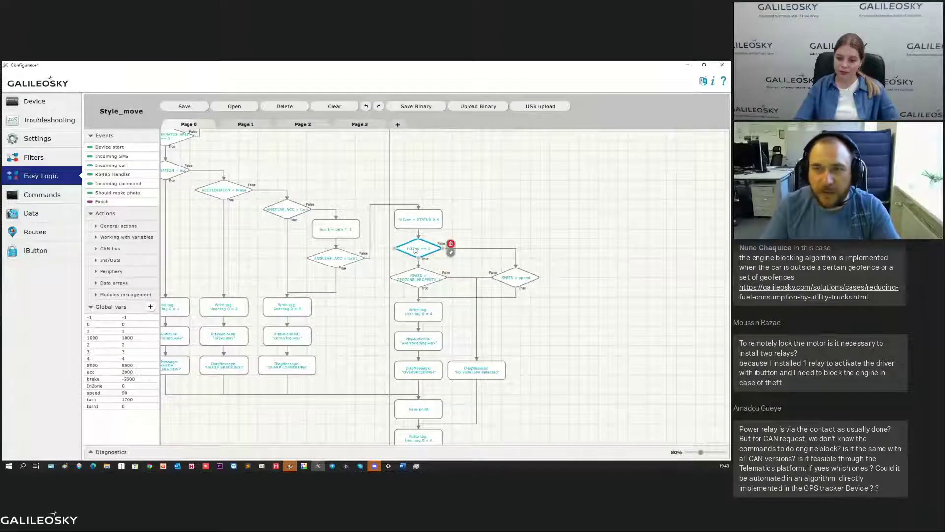
Review the whole Style_move algorithm at a reduced scale and switch to the presentation slide summarizing it.
{"action": "left_click", "coordinate": [252, 249]}
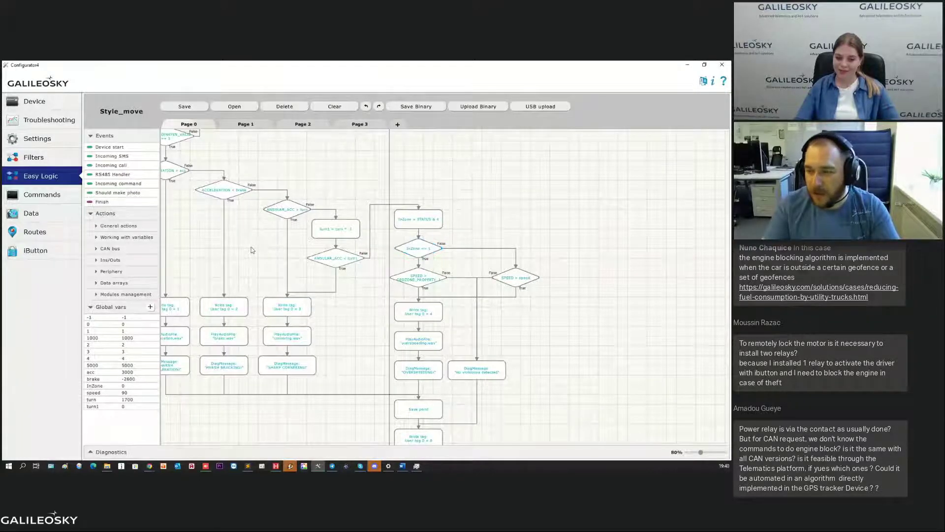
{"action": "scroll", "coordinate": [252, 249], "scroll_direction": "down", "scroll_amount": 1}
{"action": "left_click_drag", "start_coordinate": [252, 249], "coordinate": [311, 268]}
{"action": "scroll", "coordinate": [312, 269], "scroll_direction": "down", "scroll_amount": 1}
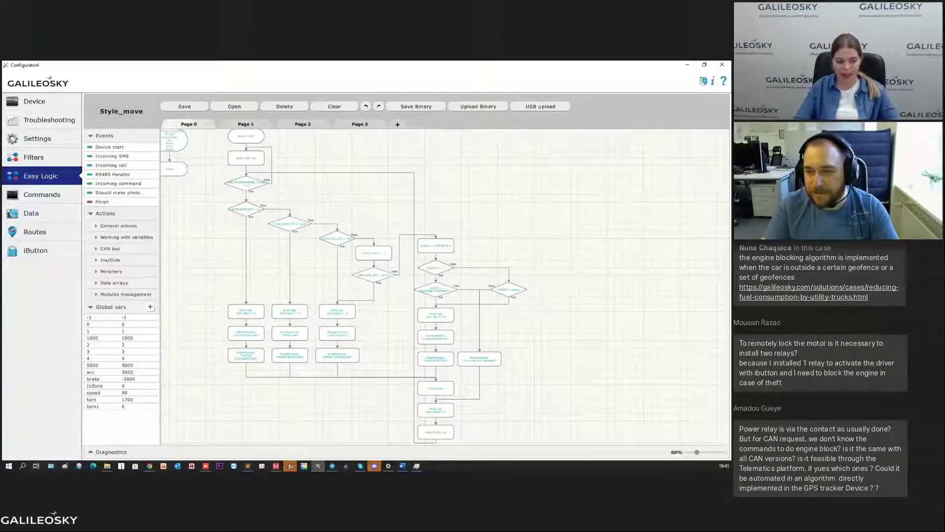
{"action": "key", "text": "alt+Tab"}
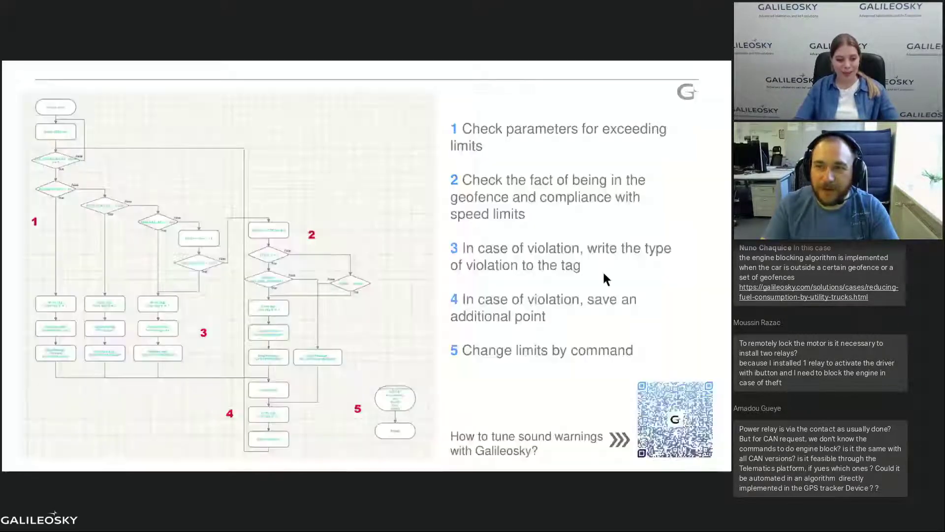